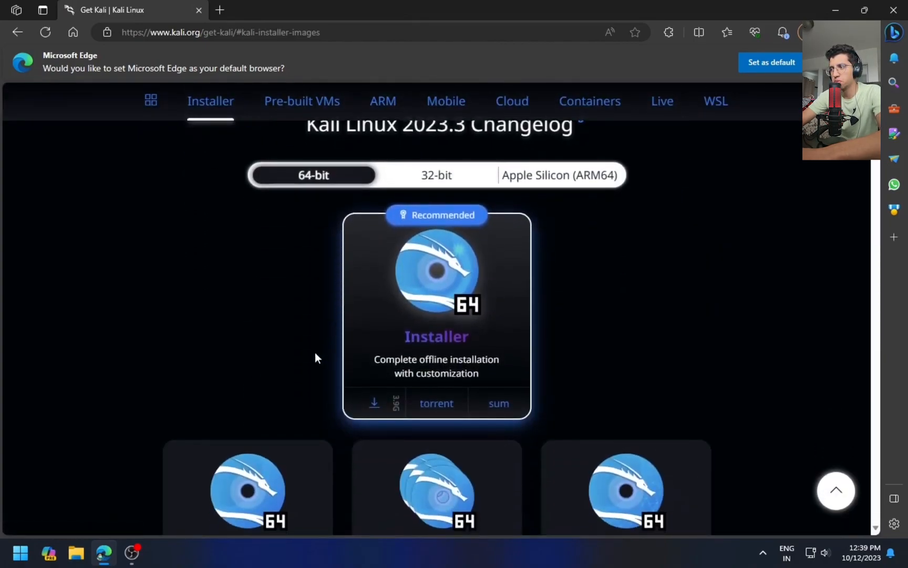
- Compare the 32-bit and 64-bit Kali Linux installer images, ending with the 64-bit options
click(437, 179)
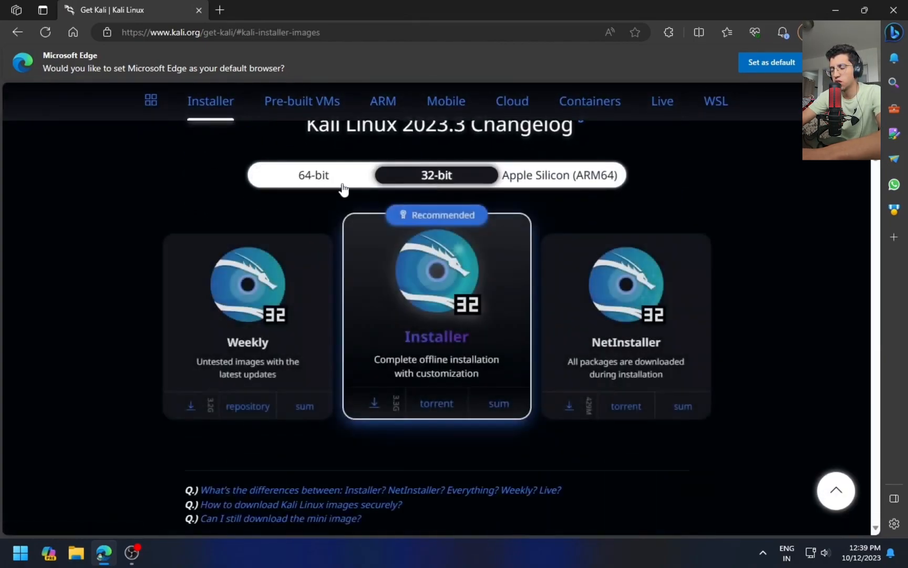
click(330, 187)
scroll(328, 187, down, 3)
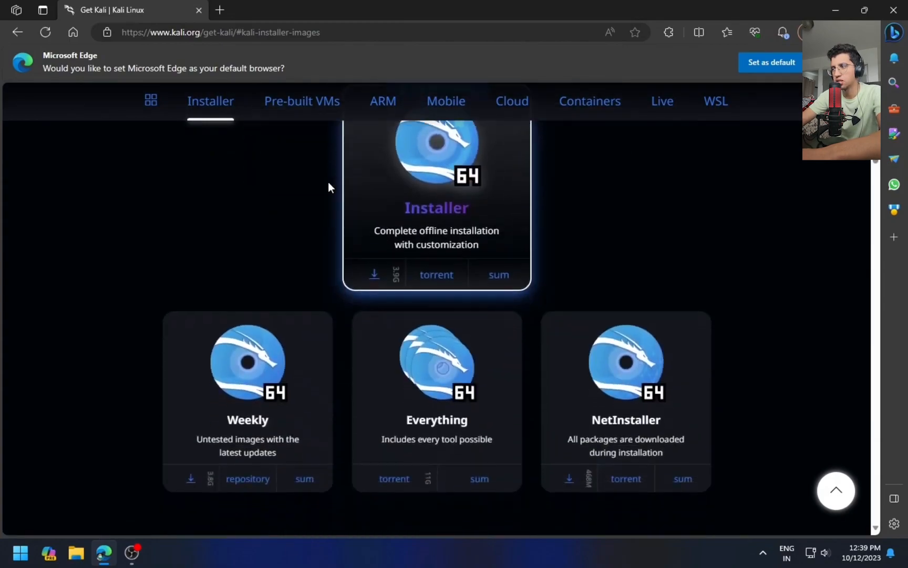
scroll(369, 284, up, 9)
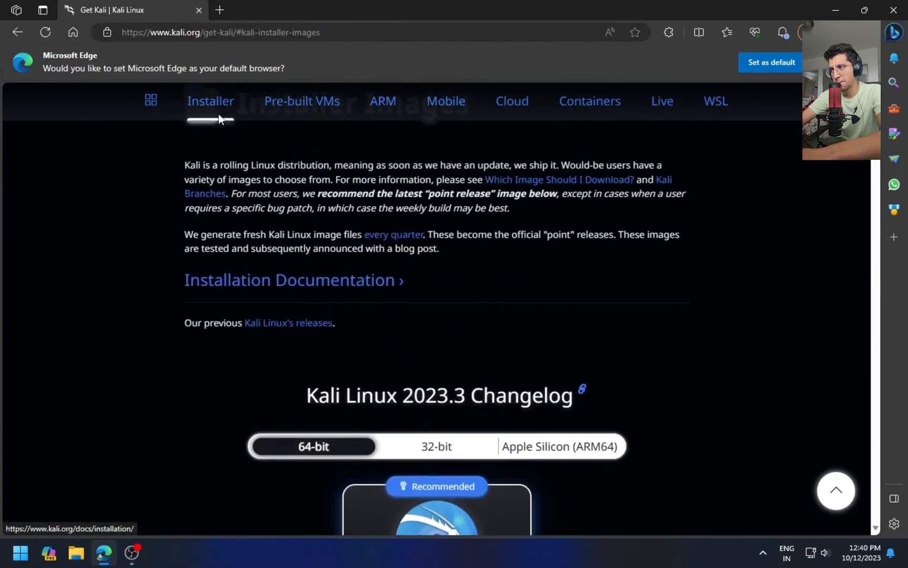
- Search the web for "visual c++ 2019 download" in a new tab and open Microsoft's latest supported Visual C++ Redistributable page
click(220, 9)
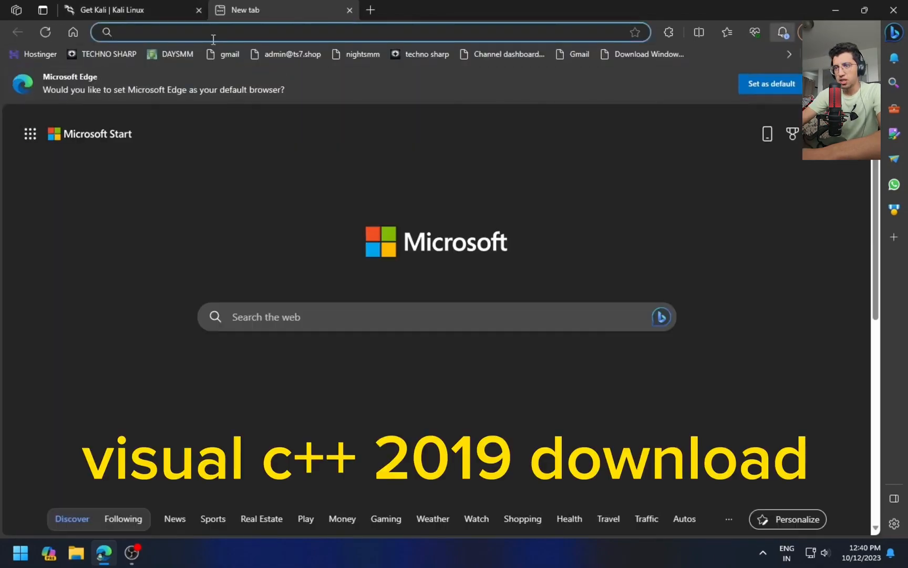
text(visual)
key(Right)
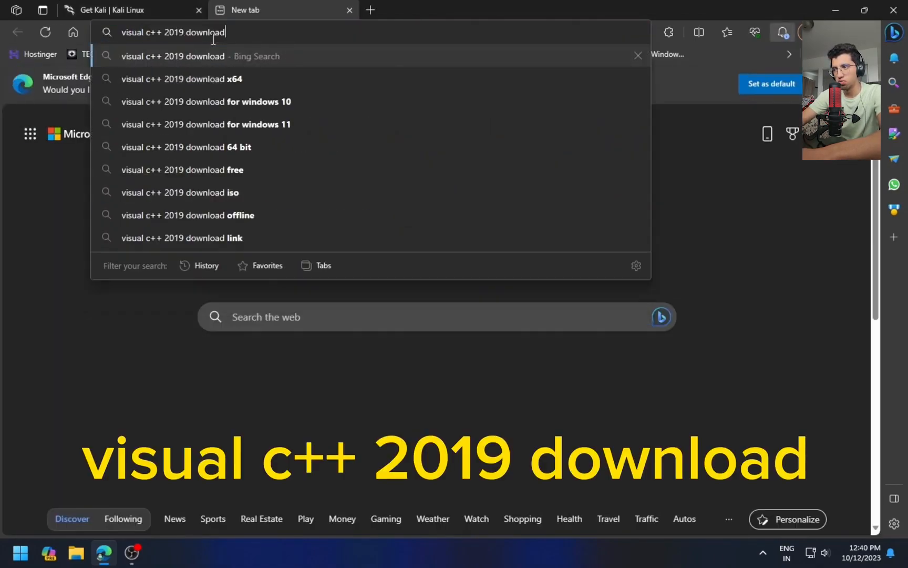
key(Return)
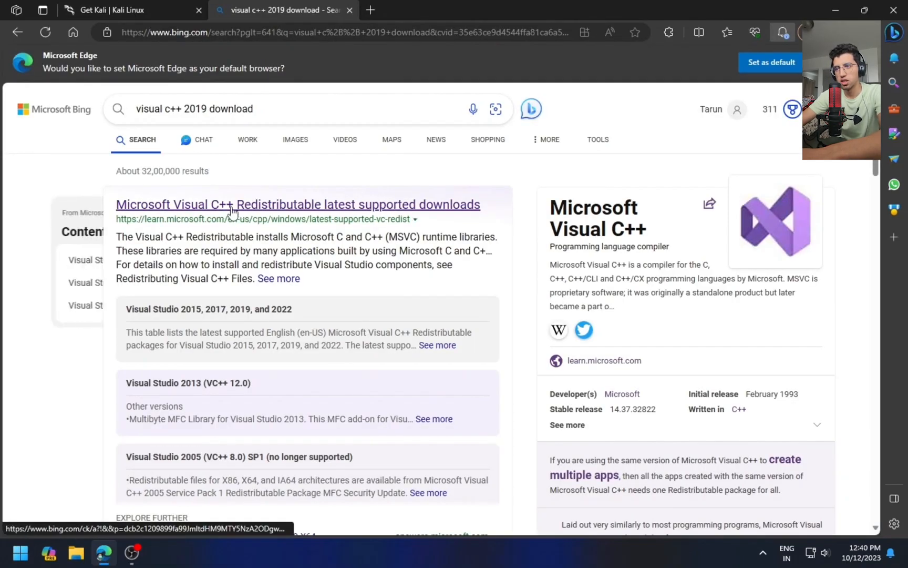
click(219, 207)
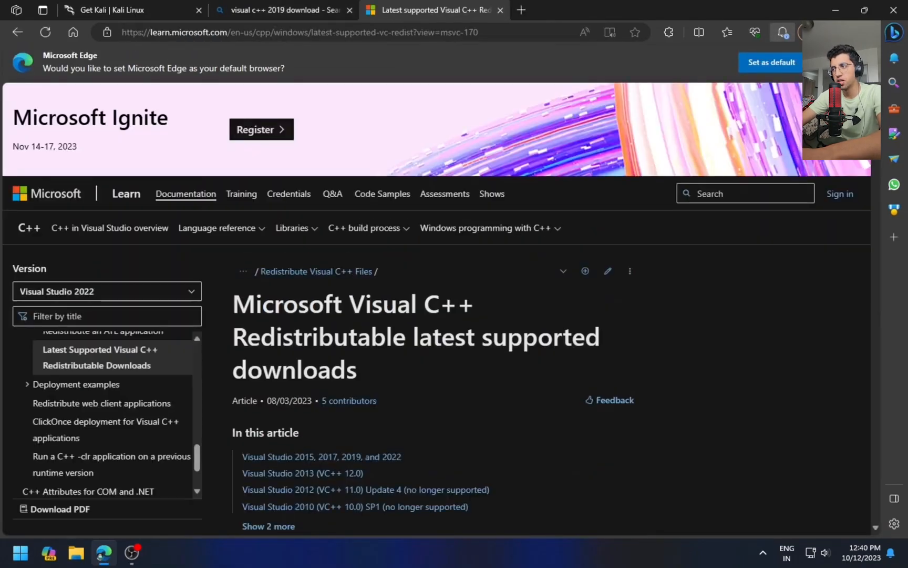
- Find the X64 redistributable link, vc_redist.x64.exe, in the architecture table and highlight its notes
scroll(357, 310, down, 10)
scroll(347, 273, down, 3)
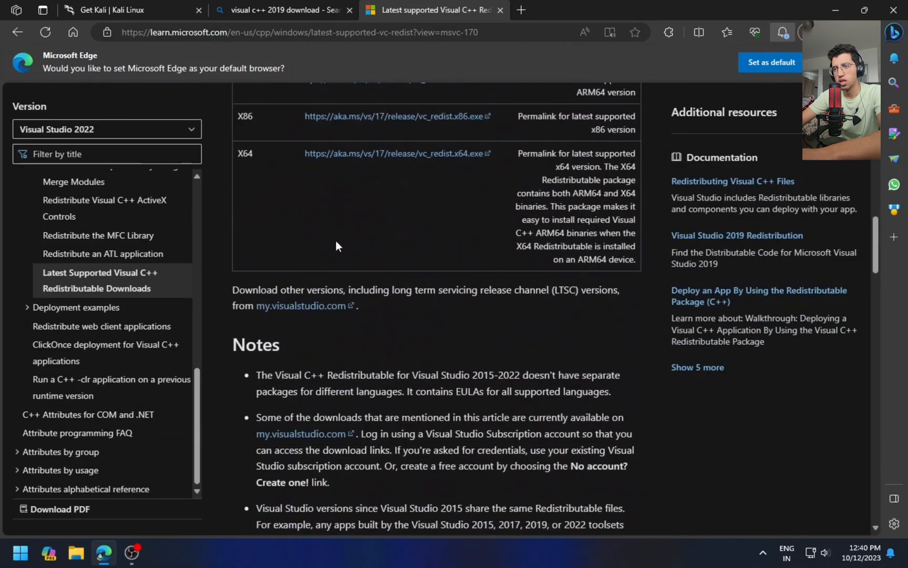
scroll(336, 240, up, 2)
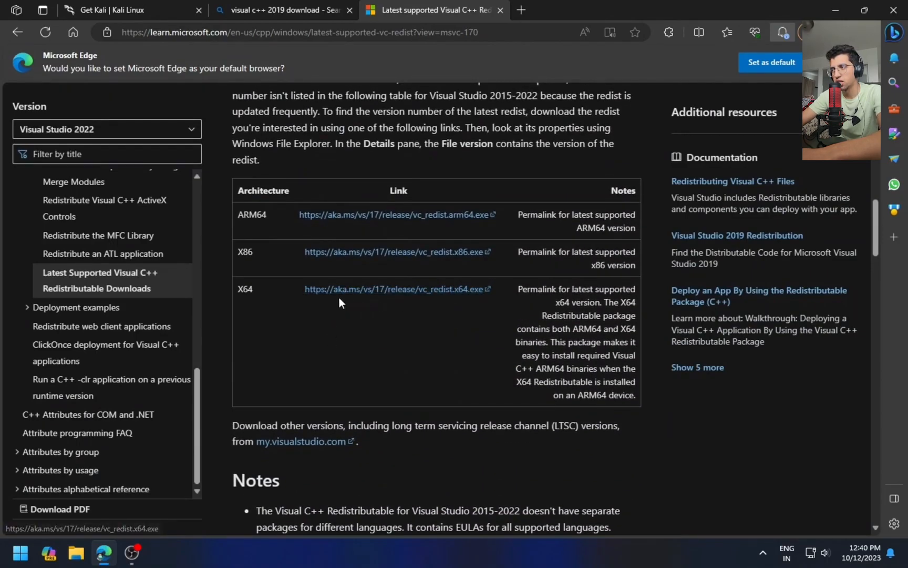
drag(655, 406, 505, 293)
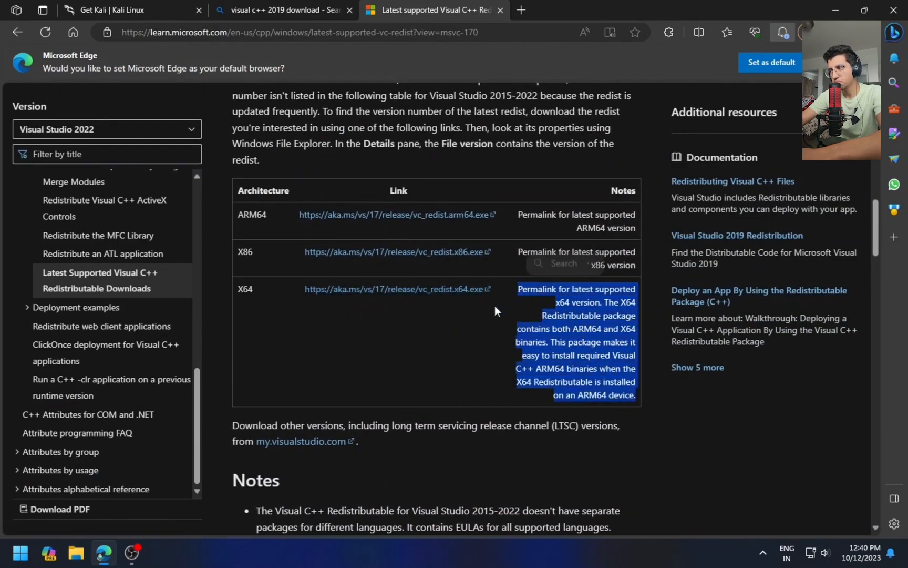
click(421, 295)
- Search the web for virtualbox in a new tab and open the VirtualBox downloads page
click(521, 10)
text(virt)
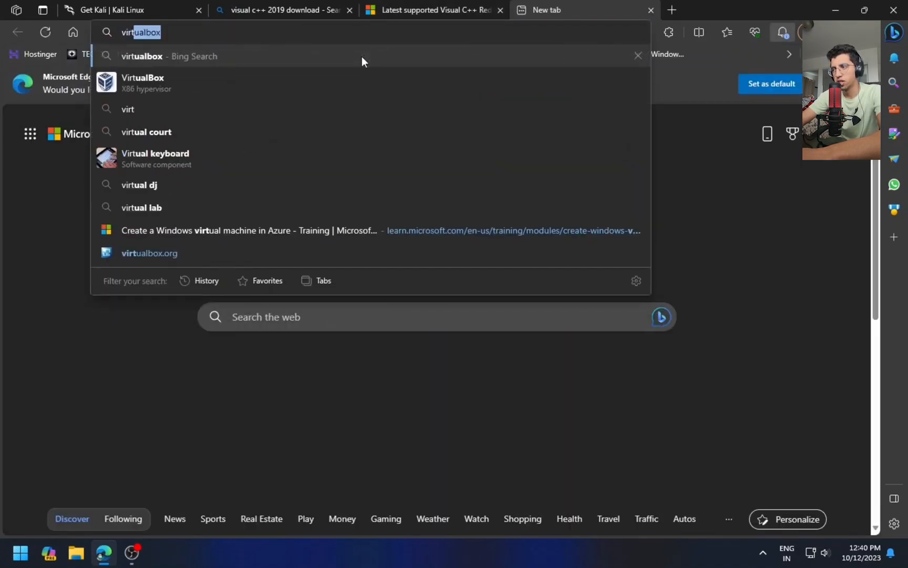
key(Return)
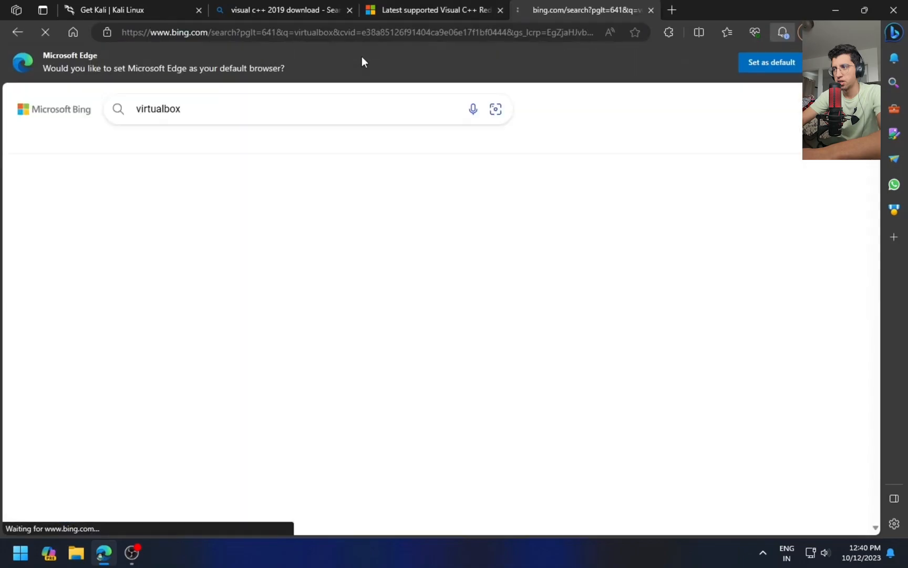
click(172, 360)
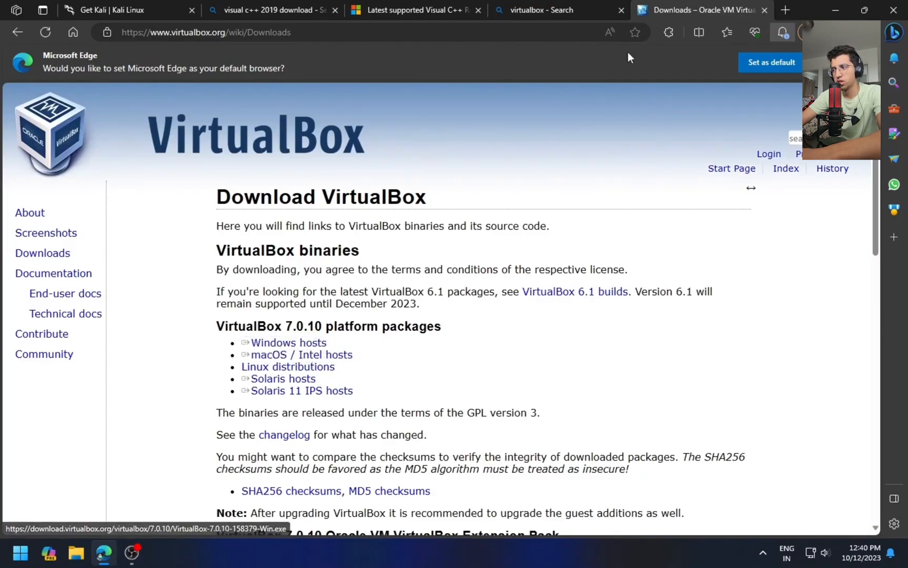
- Close the browser, move the Oracle VM VirtualBox shortcut to a free area of the desktop, and launch VirtualBox
click(893, 10)
mouse_move(69, 84)
mouse_down()
mouse_move(86, 78)
mouse_move(79, 97)
mouse_up()
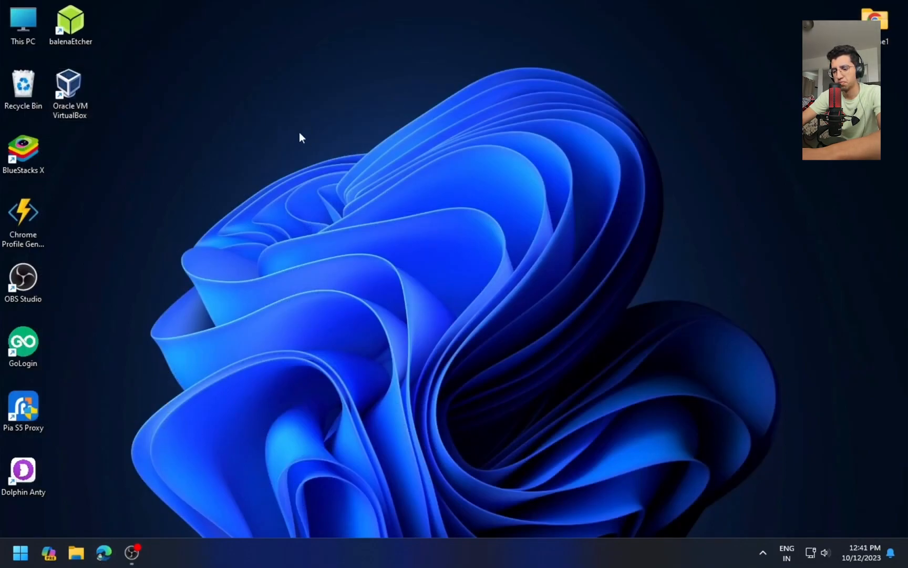
drag(85, 86, 331, 90)
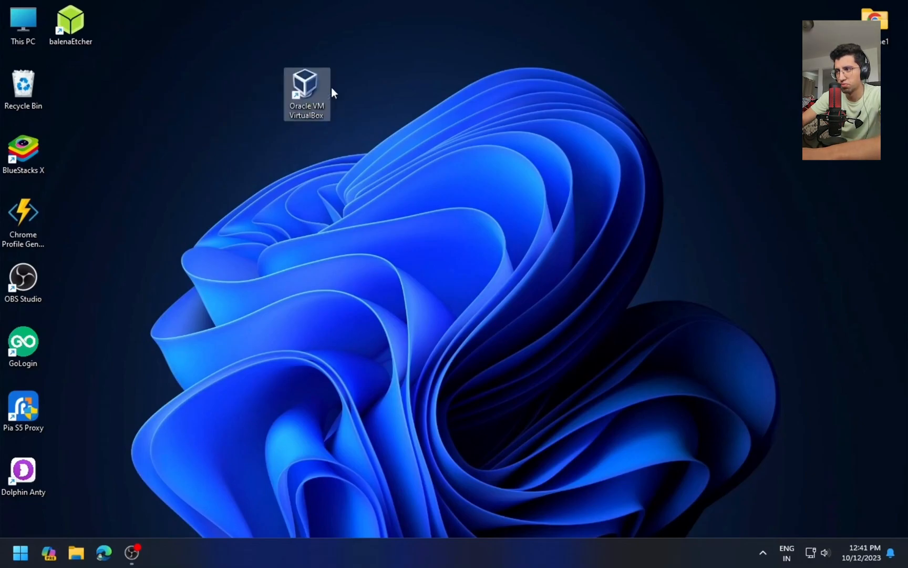
double_click(302, 98)
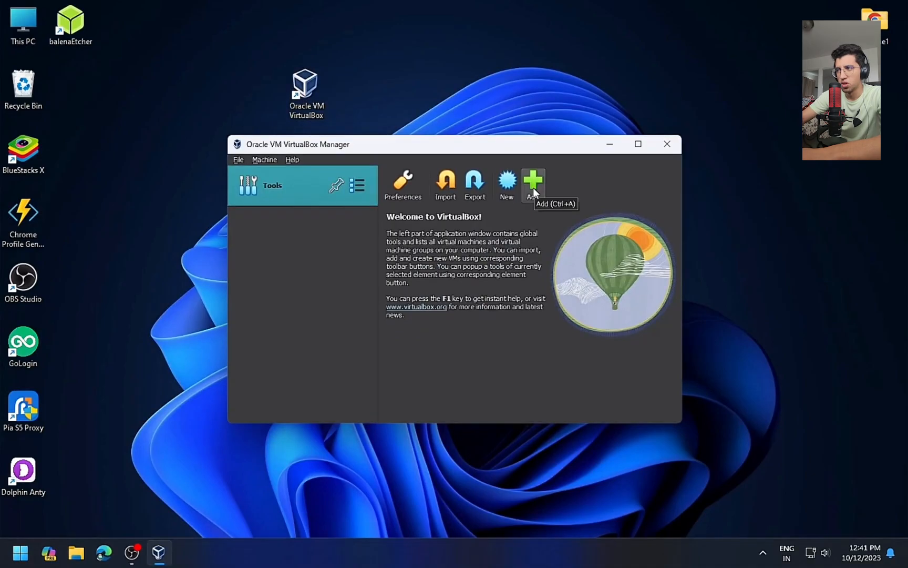
- Open and dismiss the new virtual machine wizard, and maximize the VirtualBox Manager window
click(506, 179)
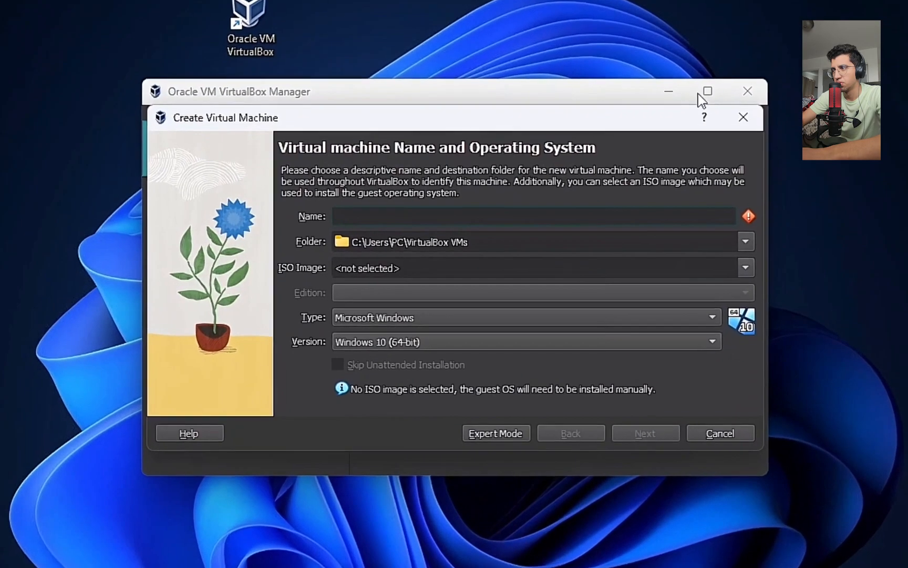
click(744, 117)
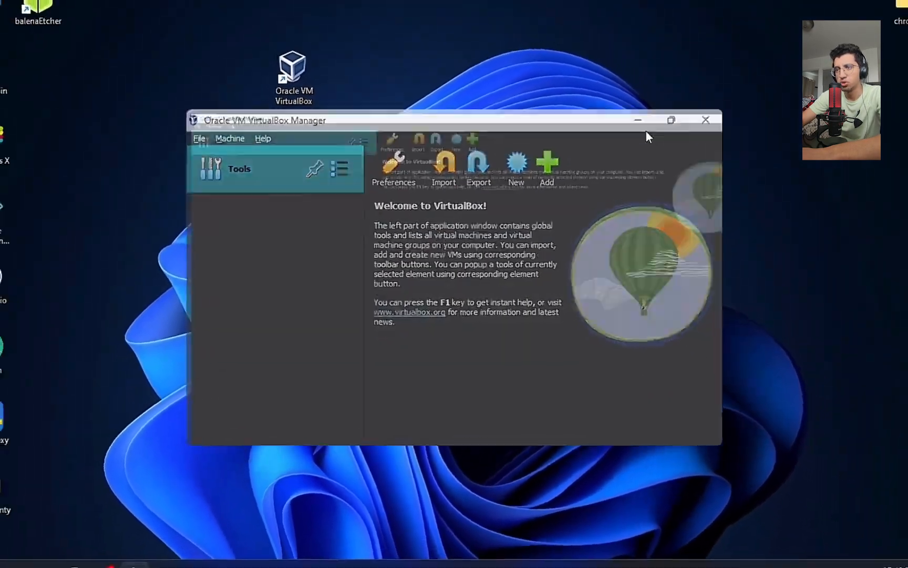
click(664, 125)
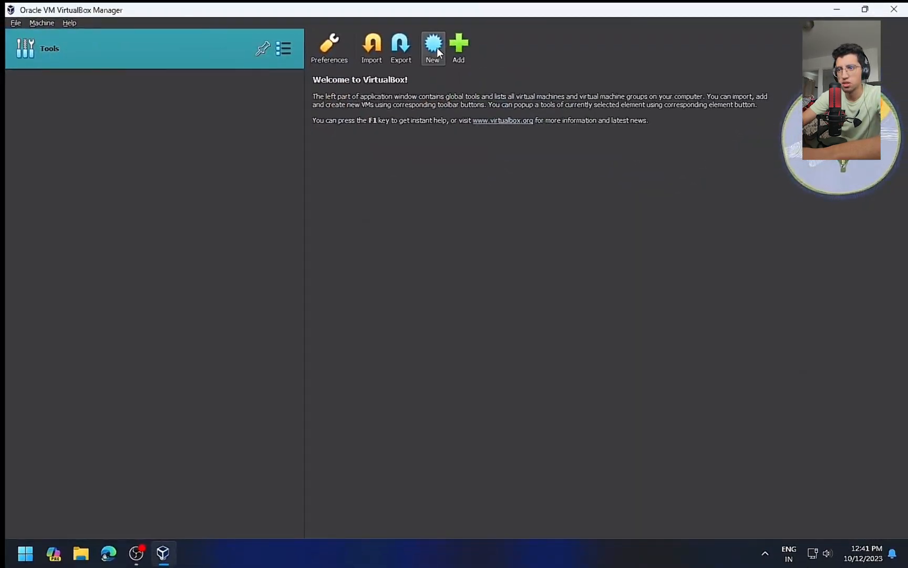
- Set up a new virtual machine named linux with the version Debian (64-bit) and 4096 MB of base memory
click(436, 47)
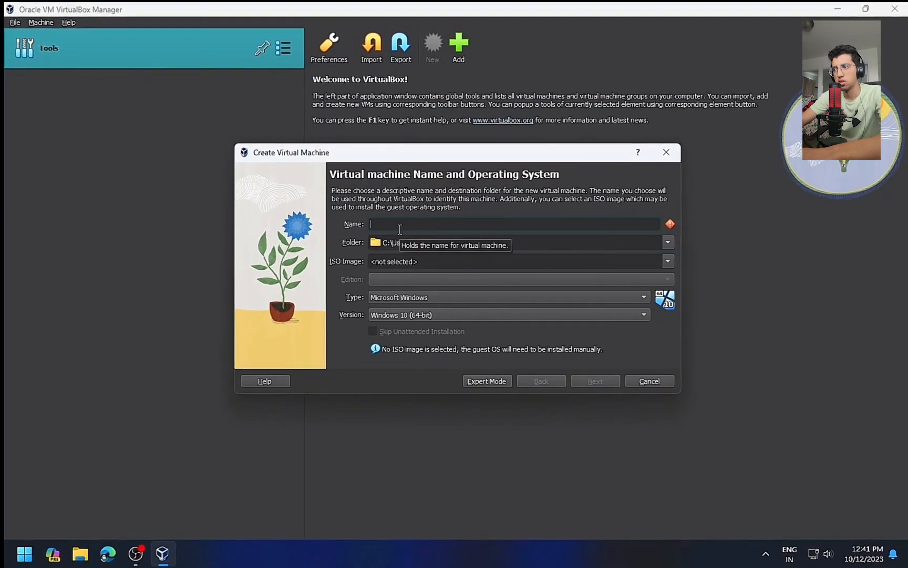
text(linux)
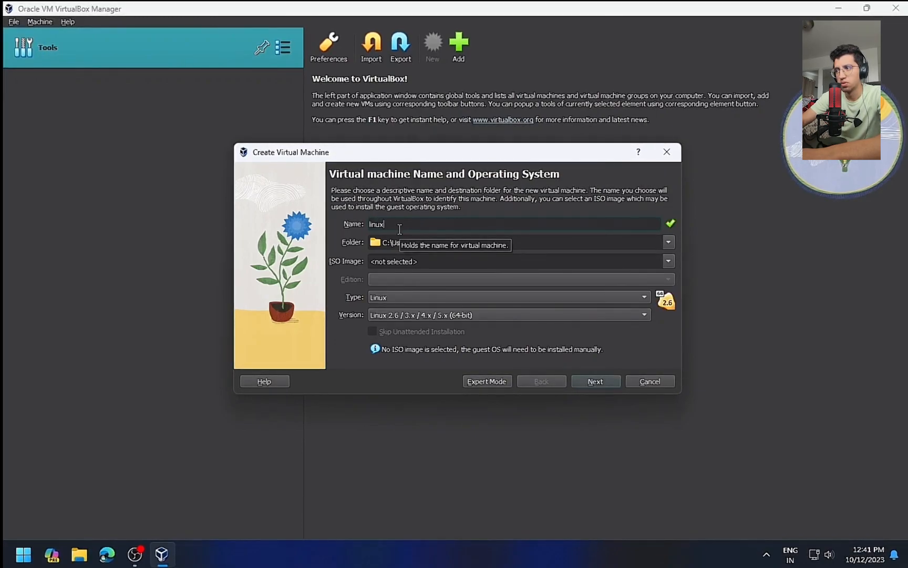
click(403, 317)
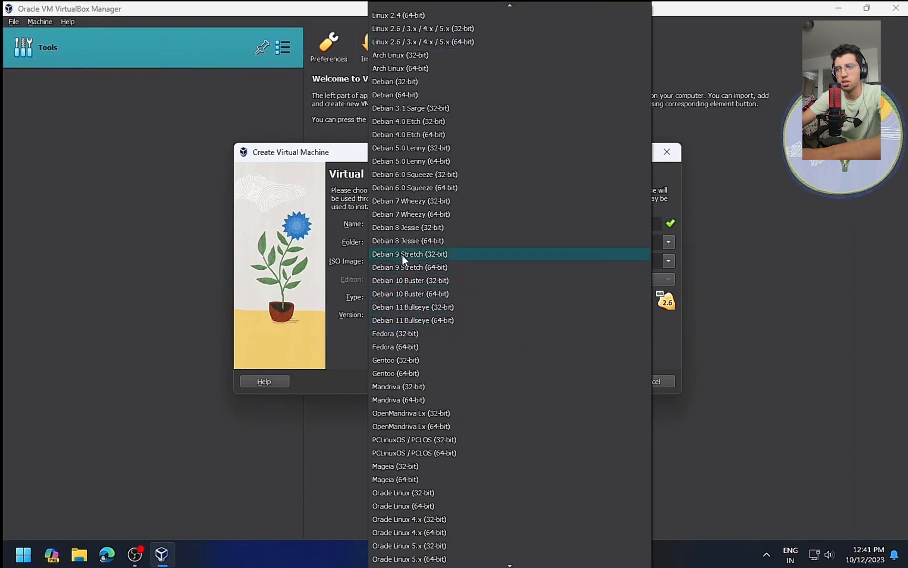
click(403, 95)
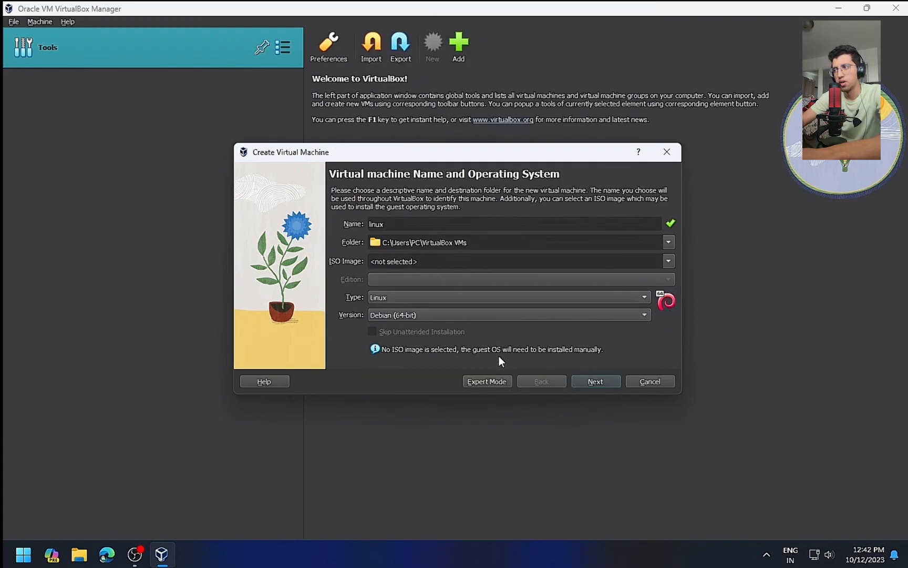
click(594, 382)
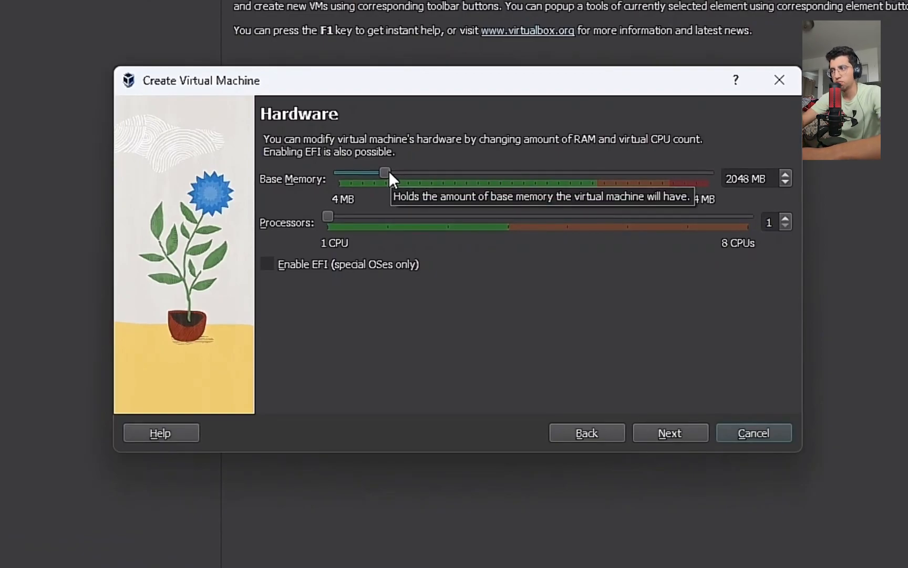
drag(387, 172, 431, 175)
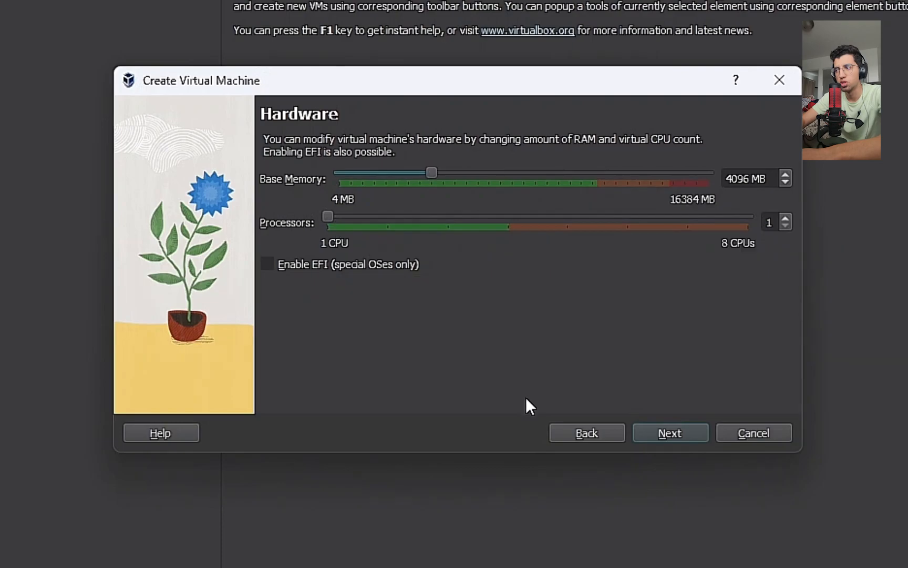
drag(329, 216, 367, 216)
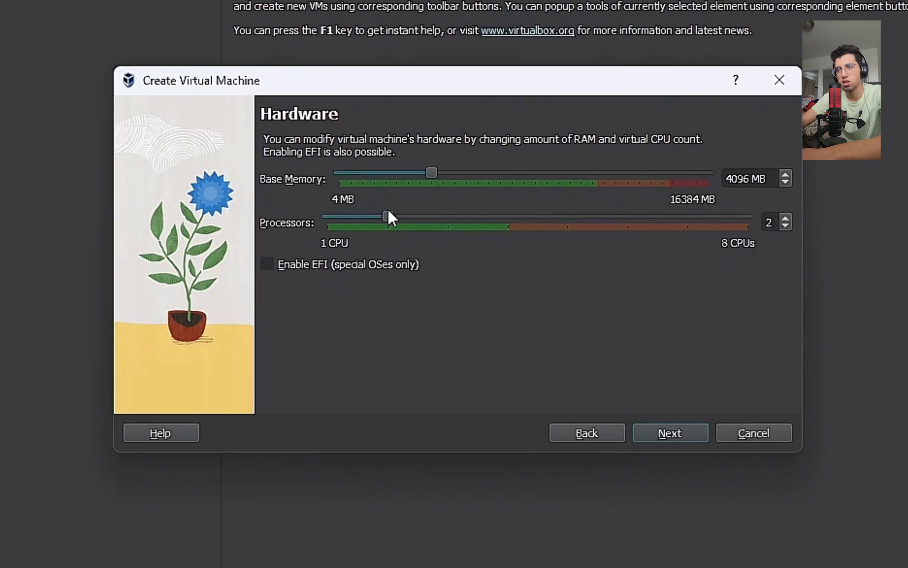
click(657, 433)
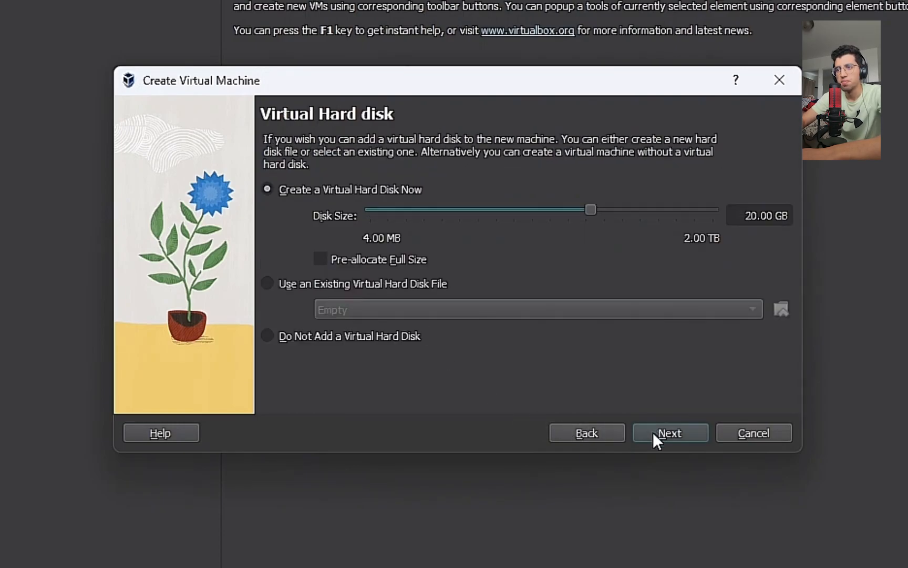
click(573, 434)
drag(388, 217, 343, 225)
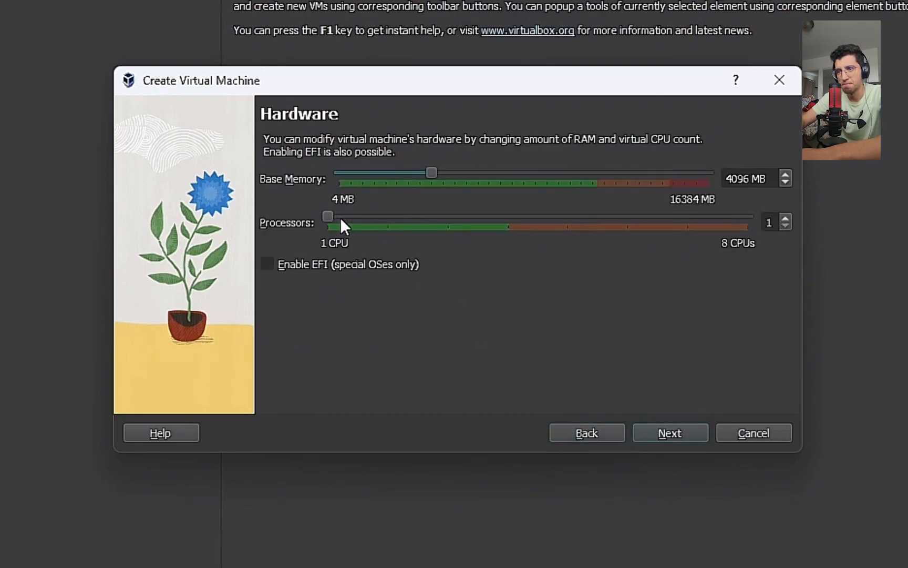
- Keep the base memory at 4096 MB, set the virtual hard disk size to 50.04 GB, and finish creating the machine
mouse_move(442, 176)
mouse_down()
mouse_move(398, 171)
mouse_move(430, 177)
mouse_up()
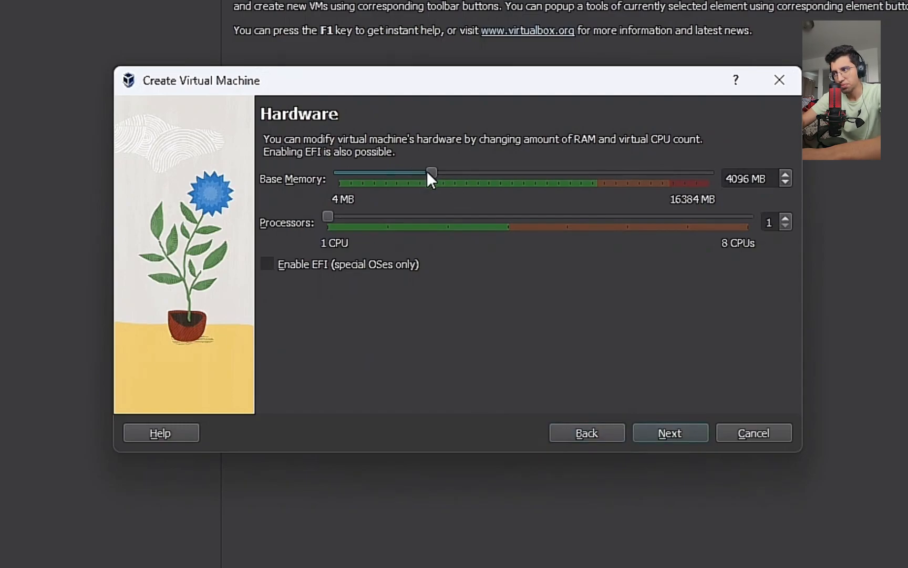
click(657, 431)
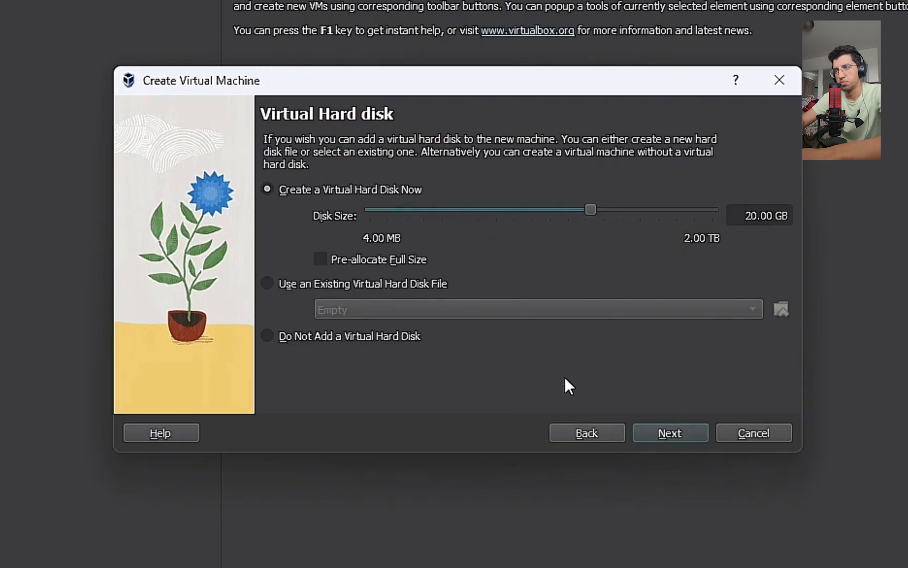
drag(591, 212, 615, 210)
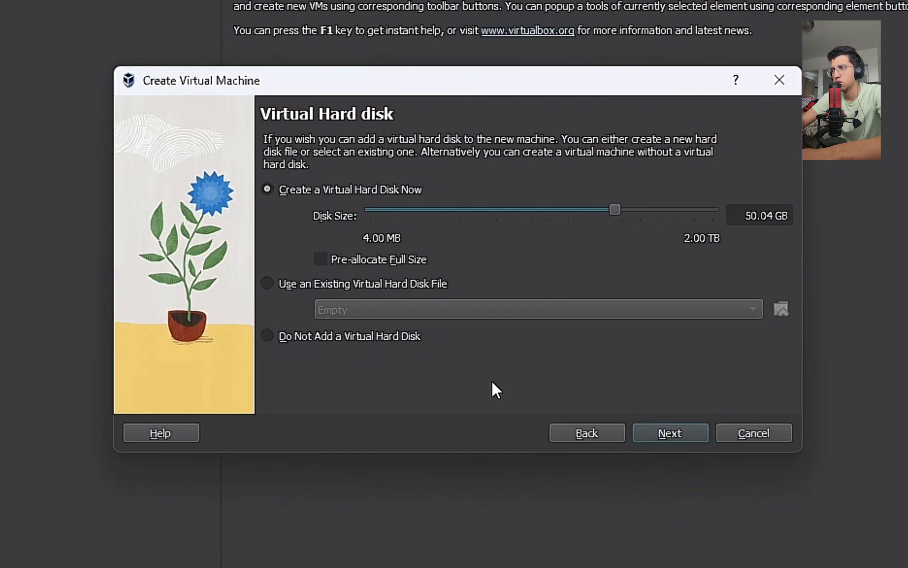
click(652, 426)
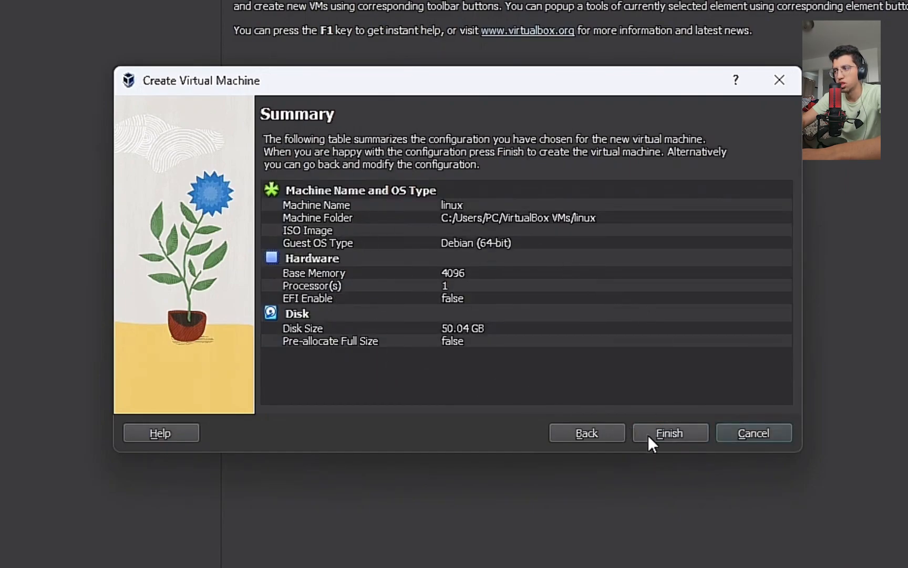
click(648, 435)
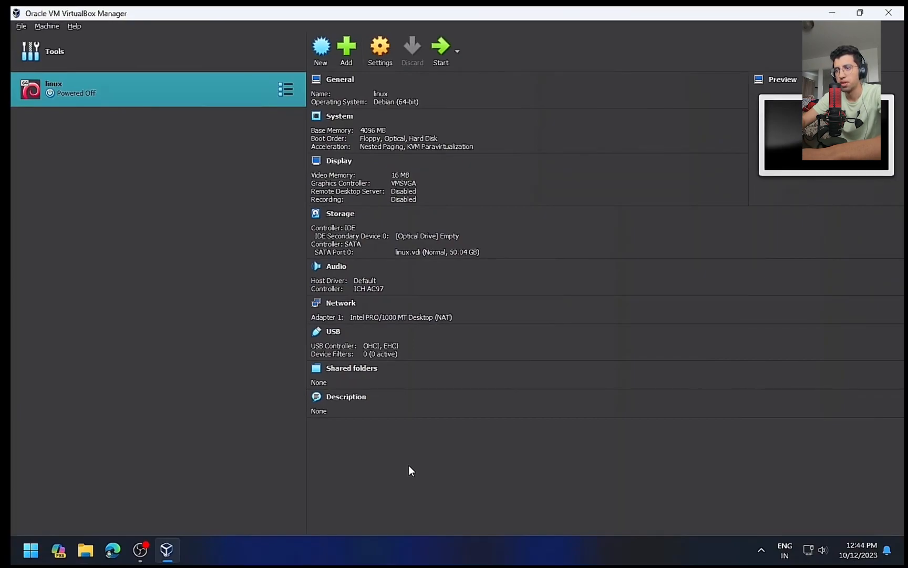
- Start the linux virtual machine, mount kali-linux-2023.3-installer-amd64.iso from the Downloads folder as its DVD, and retry booting
click(445, 53)
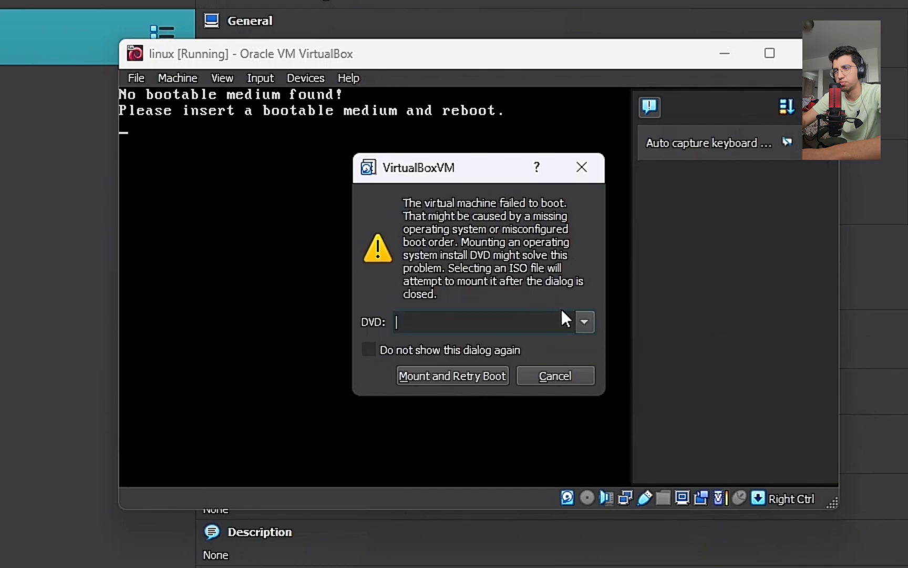
click(585, 322)
click(432, 373)
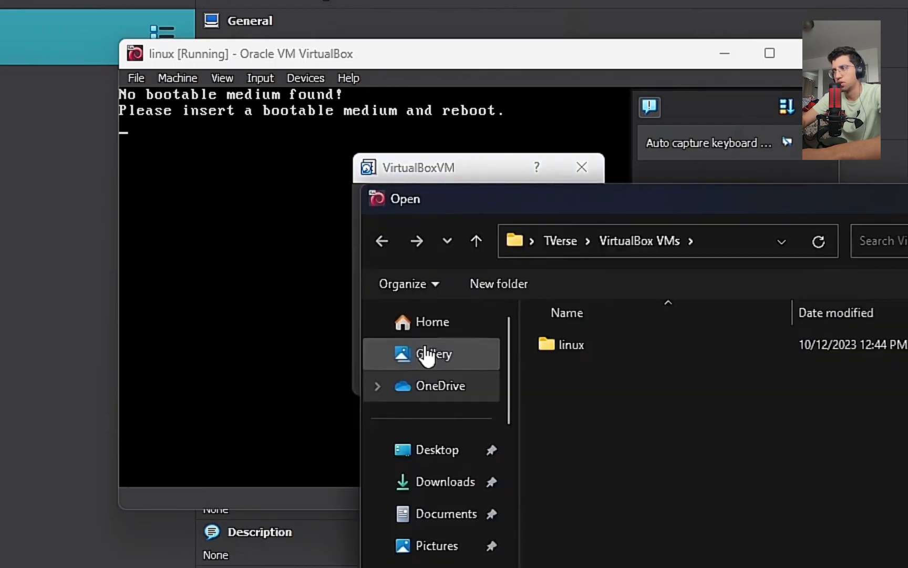
click(436, 482)
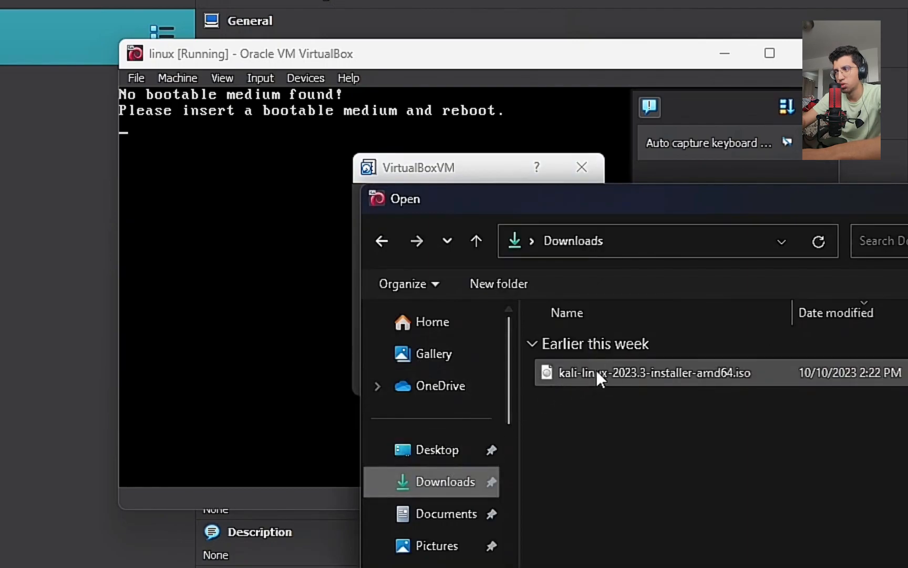
click(713, 369)
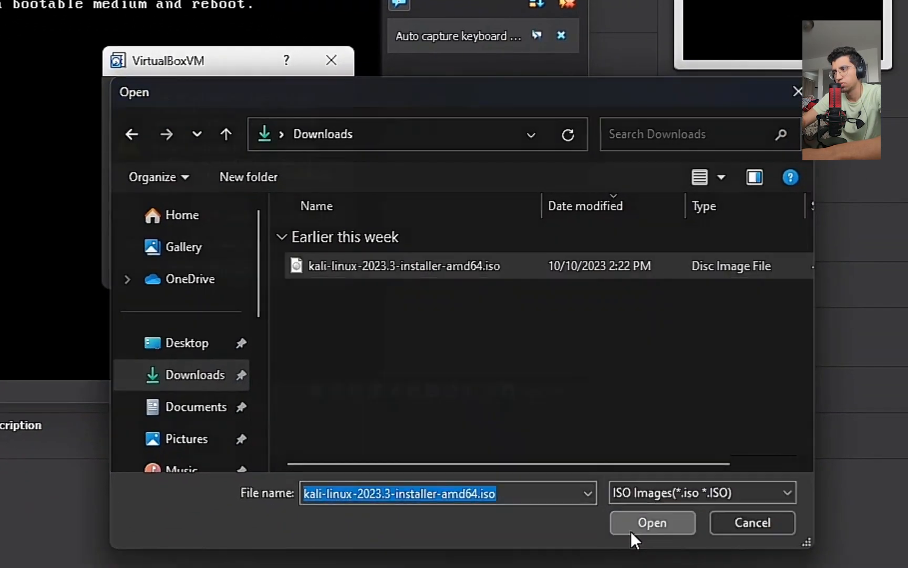
click(674, 545)
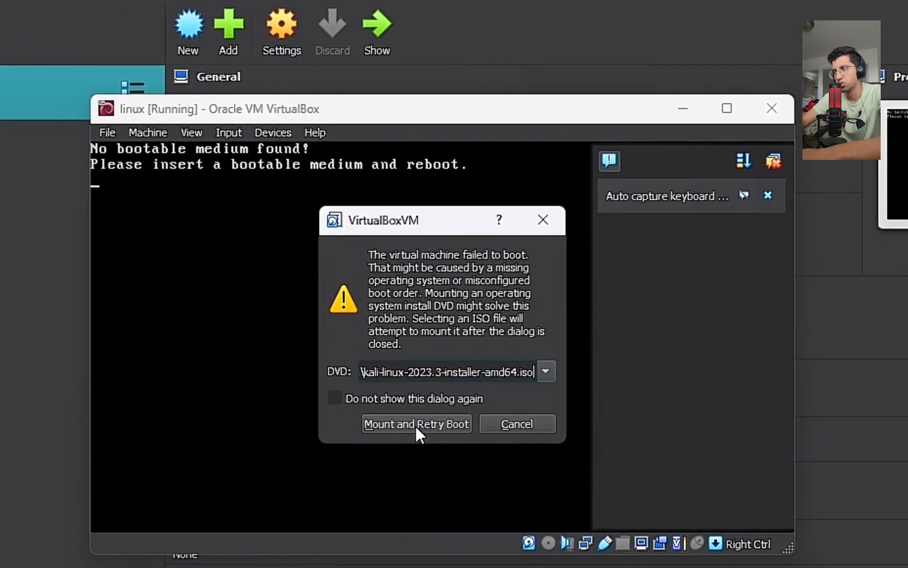
click(416, 426)
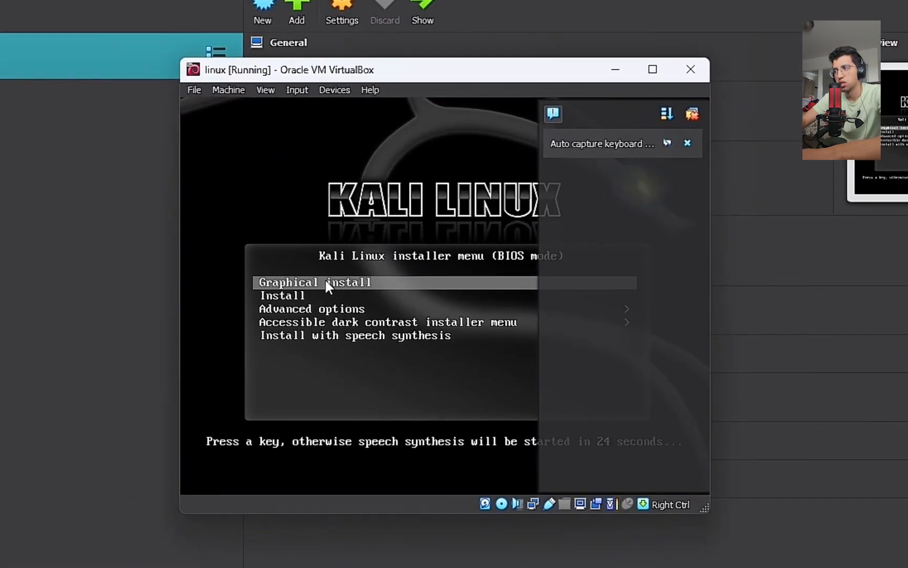
- Begin the graphical install with language English, location United States and keymap American English, and maximize the virtual machine window
key(Return)
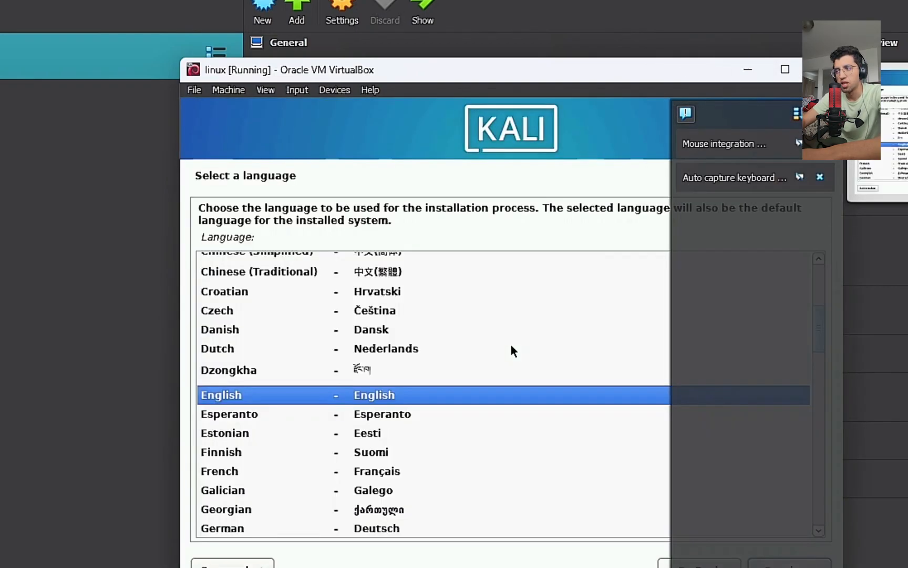
key(Return)
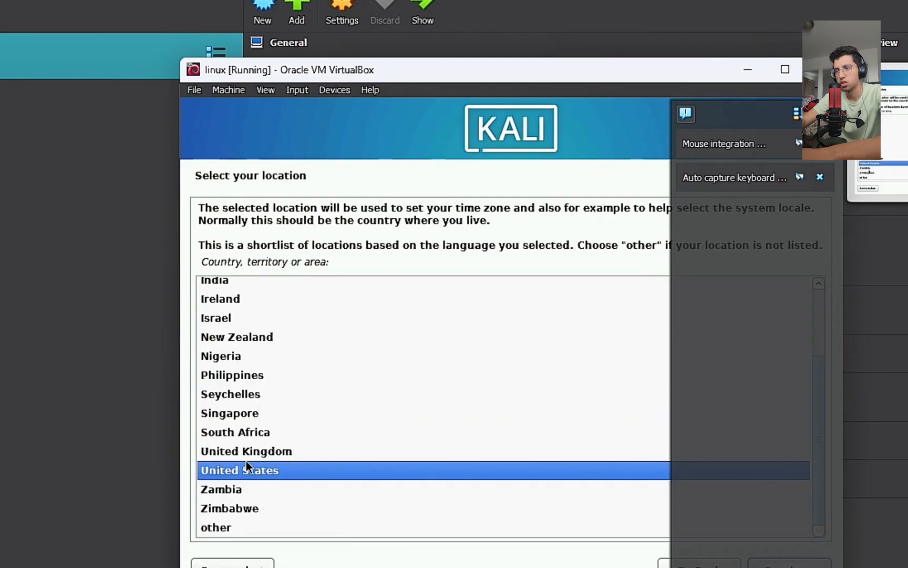
double_click(226, 471)
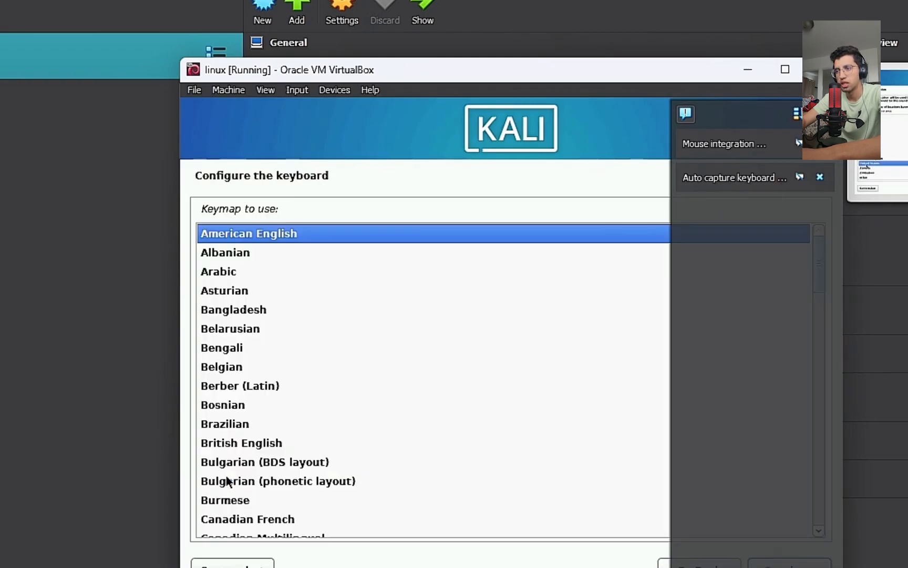
click(785, 70)
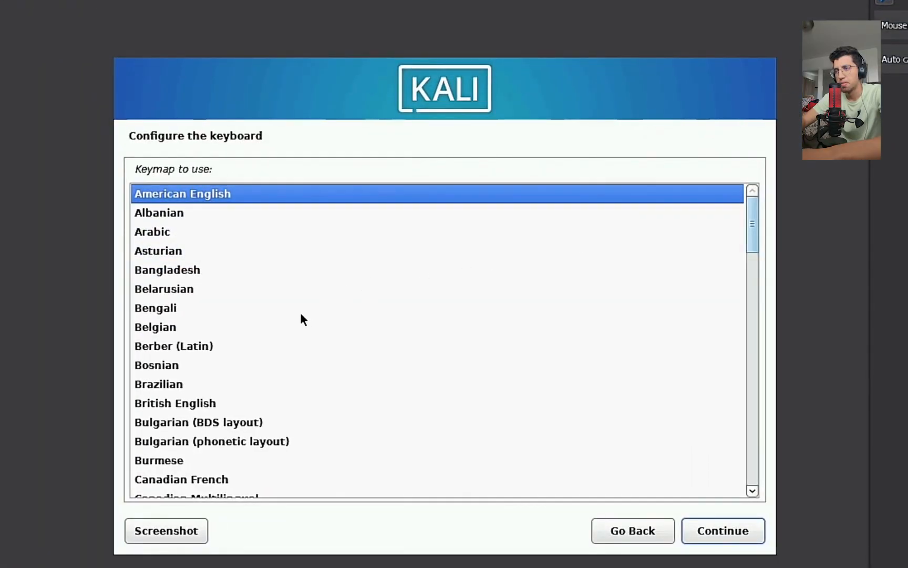
click(720, 531)
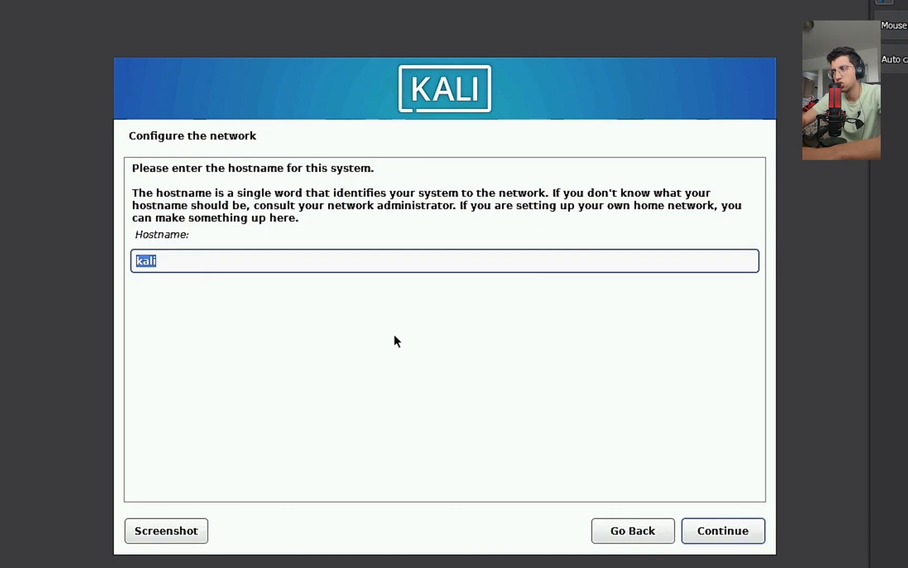
- Accept the hostname kali with a blank domain name, and submit the new user's full name
key(Return)
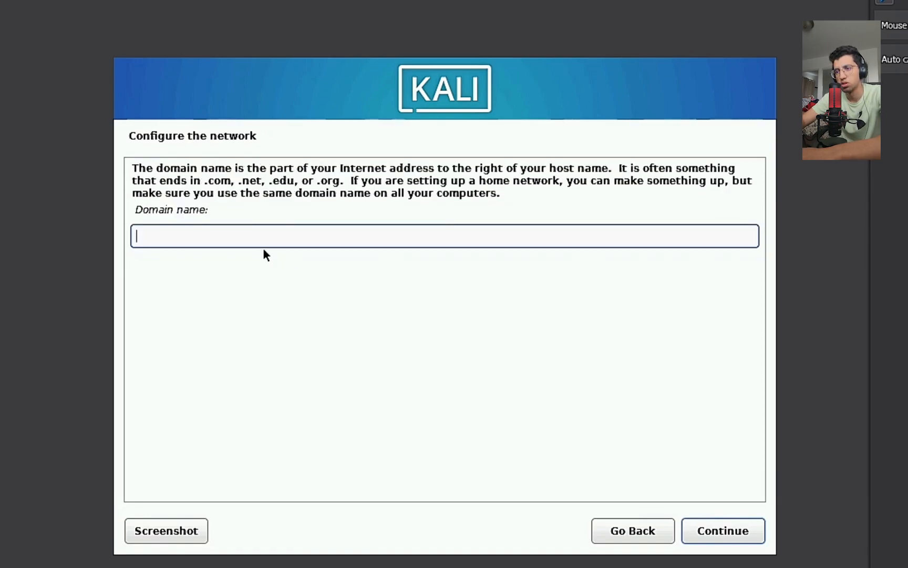
key(Return)
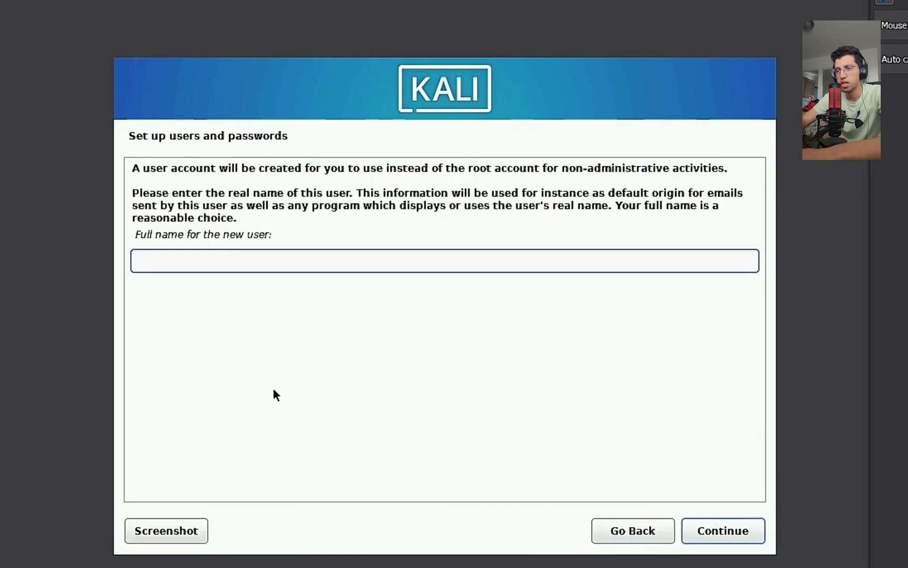
key(Return)
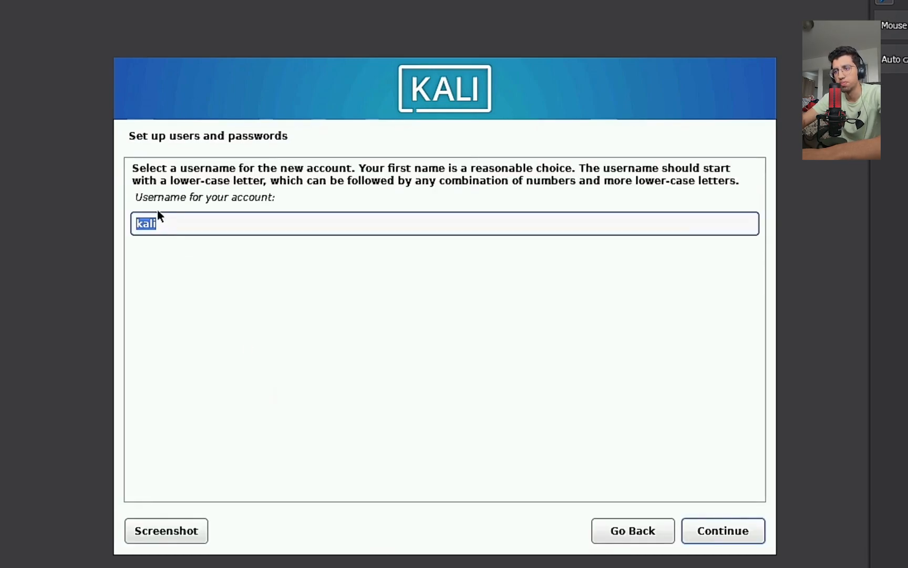
- Accept kali as the account username, and enter and verify the new user's password
click(180, 213)
key(Return)
text(********)
click(177, 314)
text(********)
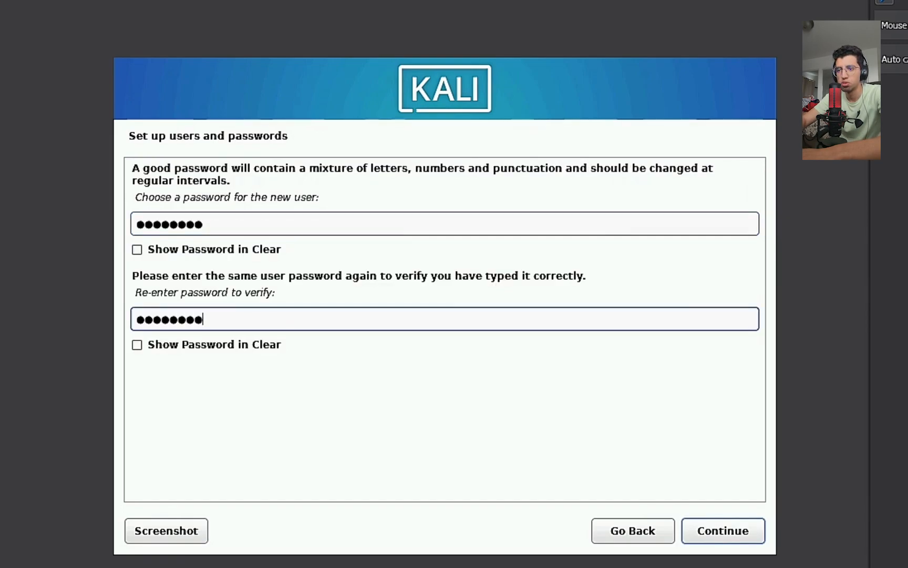
click(715, 531)
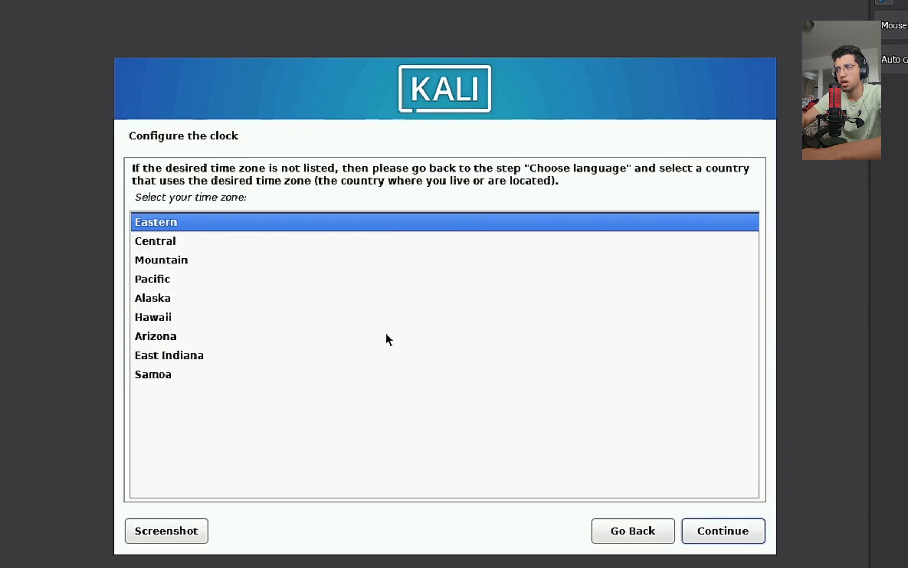
- Choose the Eastern time zone, and partition the disk with "Guided - use entire disk", agreeing to write the changes to disk
key(Return)
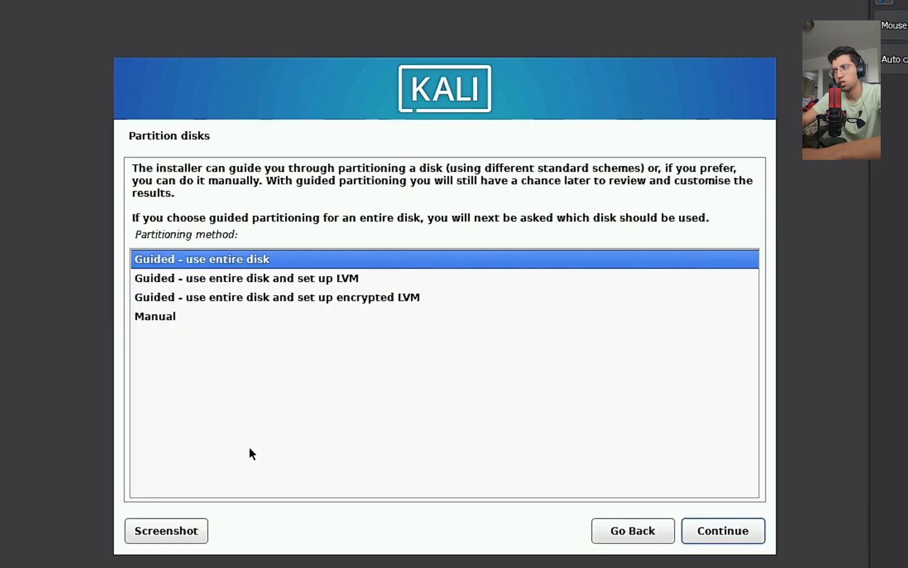
key(Return)
key(Return)
key(Return)
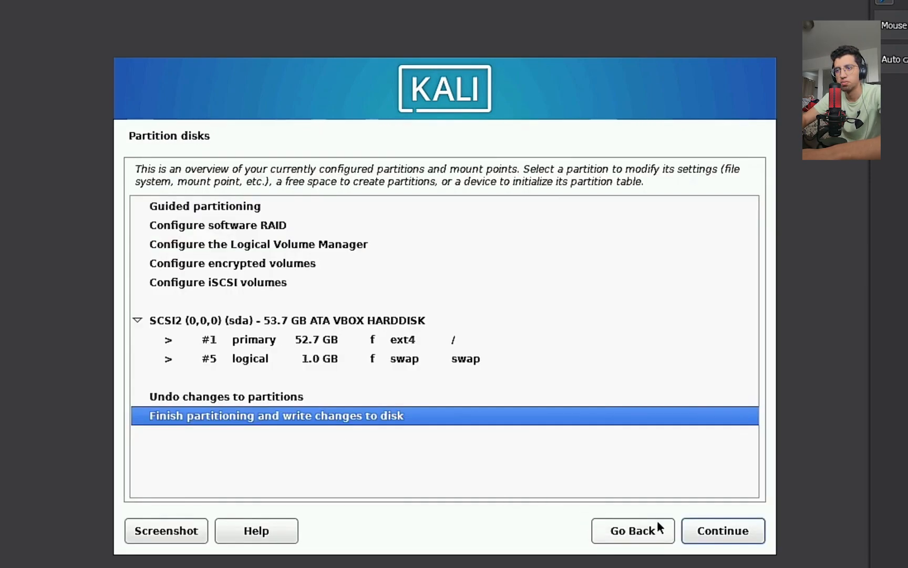
click(726, 534)
click(137, 330)
click(702, 532)
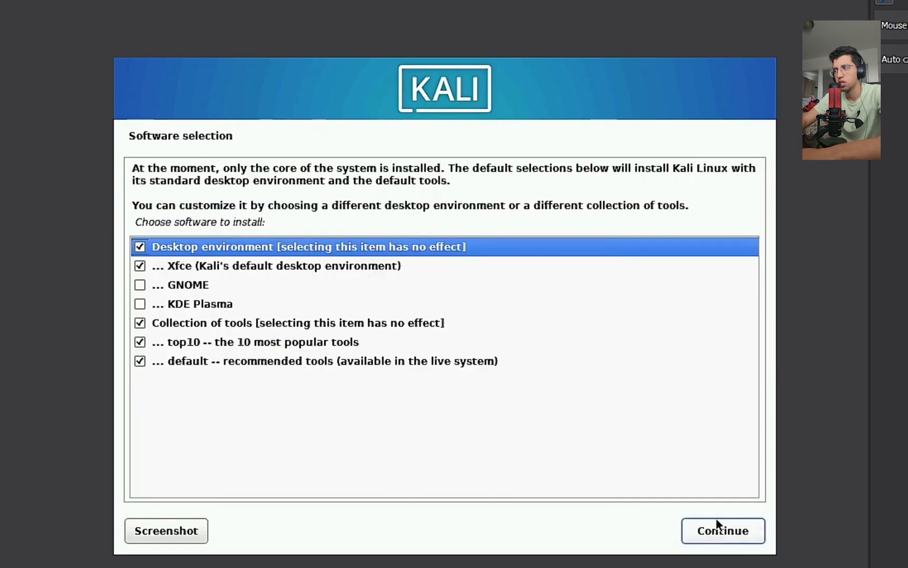
- Install the default software selection and put the GRUB boot loader on the primary drive /dev/sda
click(731, 537)
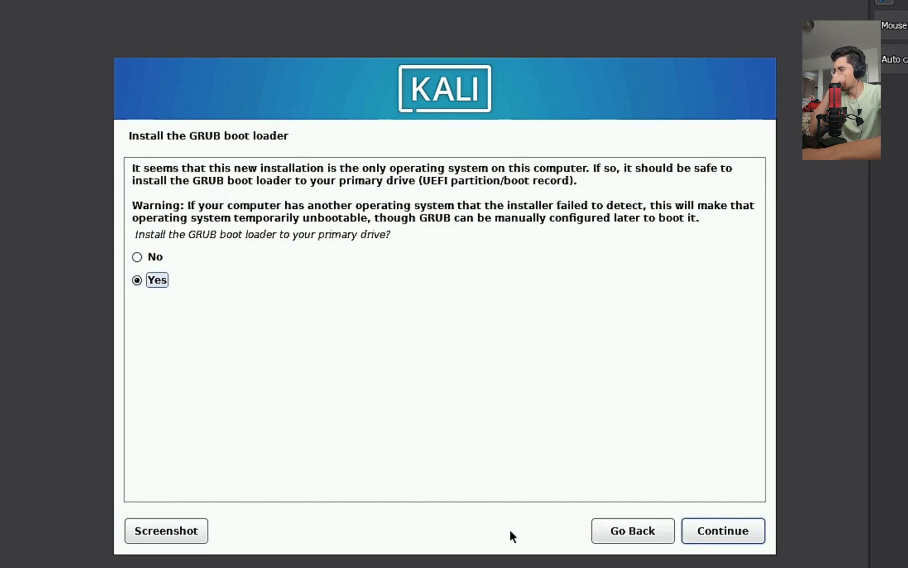
click(714, 535)
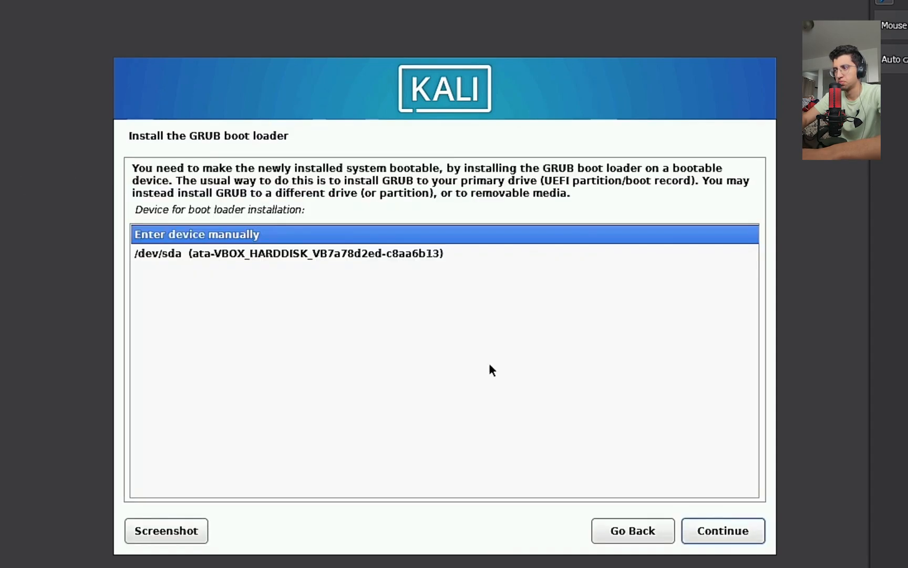
click(291, 258)
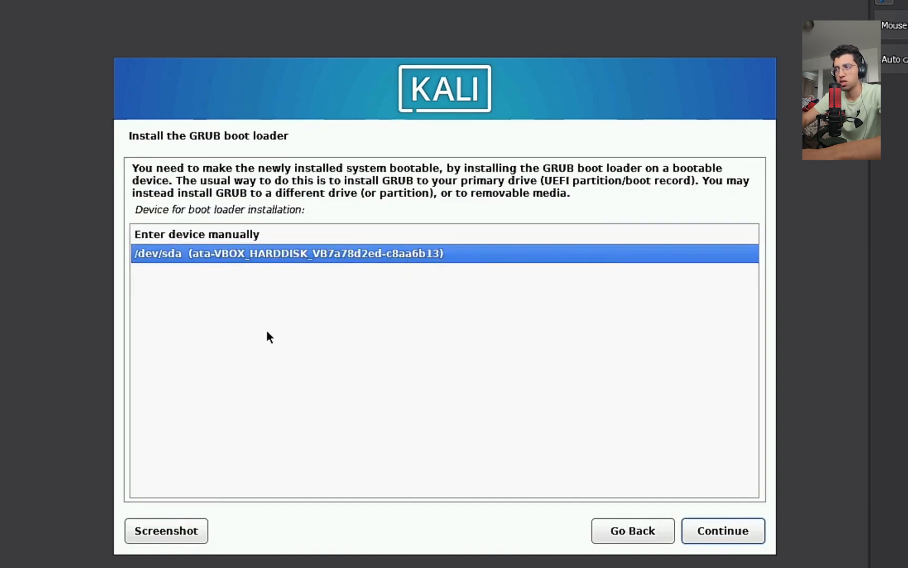
click(713, 534)
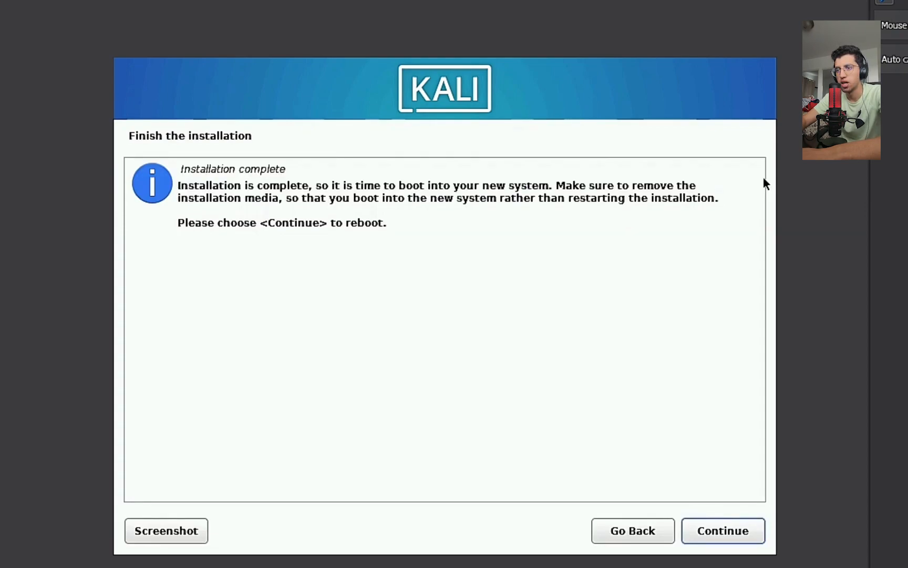
- Complete the installation by rebooting, and log in to Kali as kali with the account password
click(714, 528)
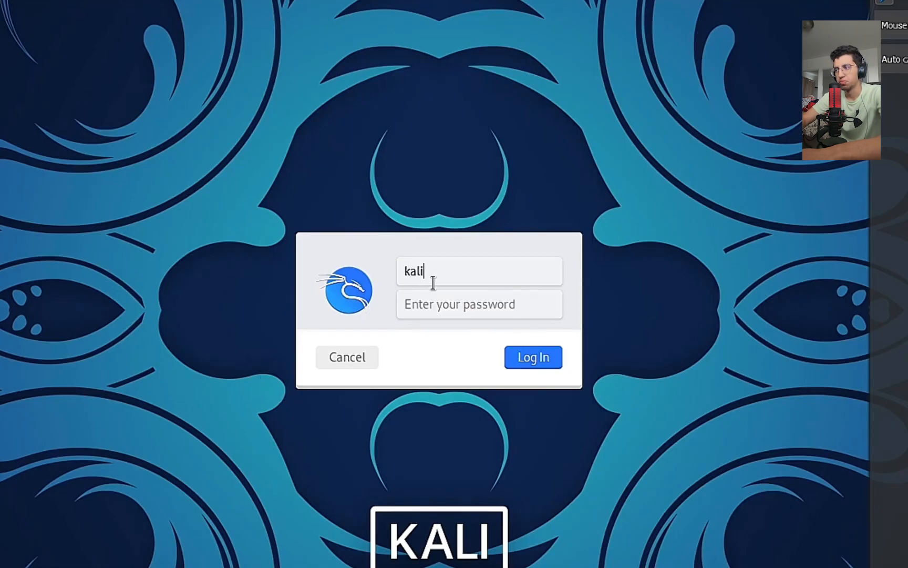
click(436, 304)
text(k)
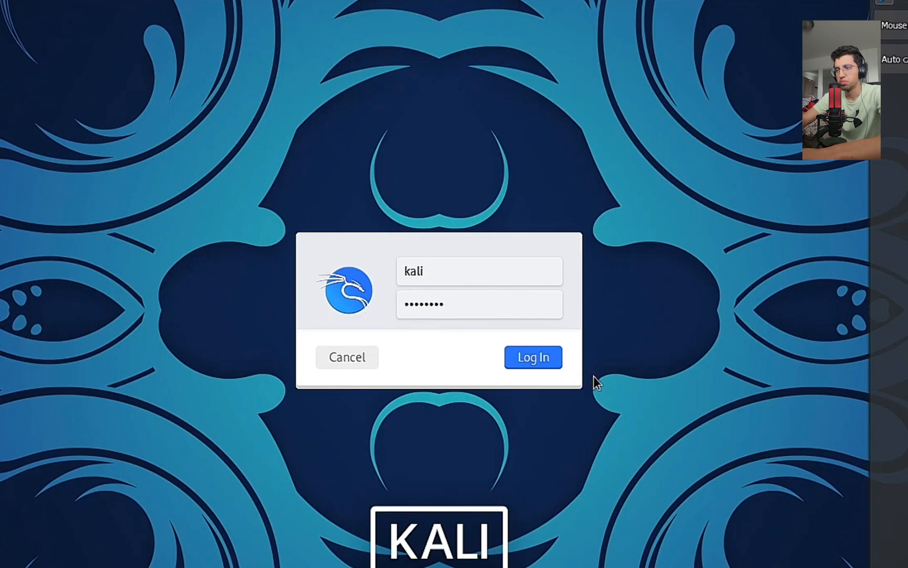
click(541, 360)
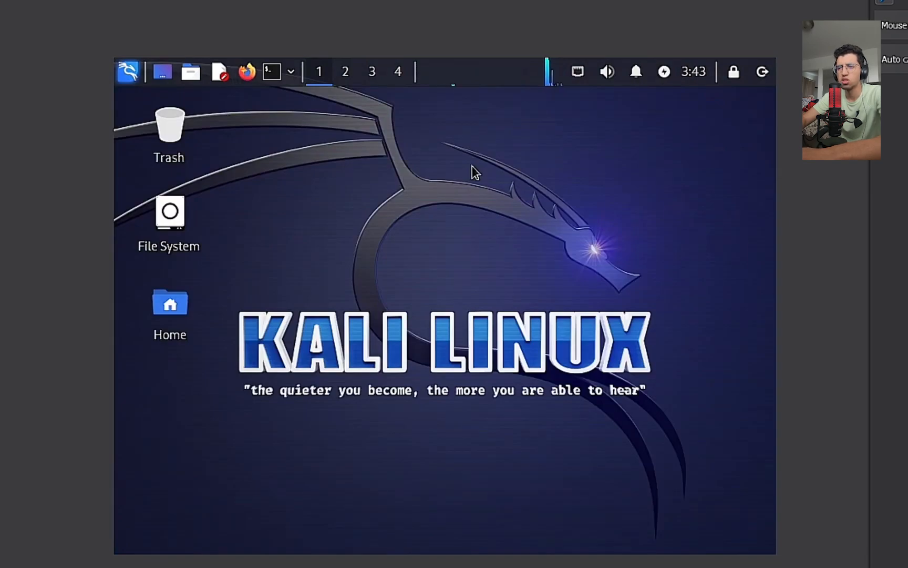
- Resize the virtual machine's display, trying 1680x1050 and settling on 1440x900
click(108, 3)
mouse_move(79, 146)
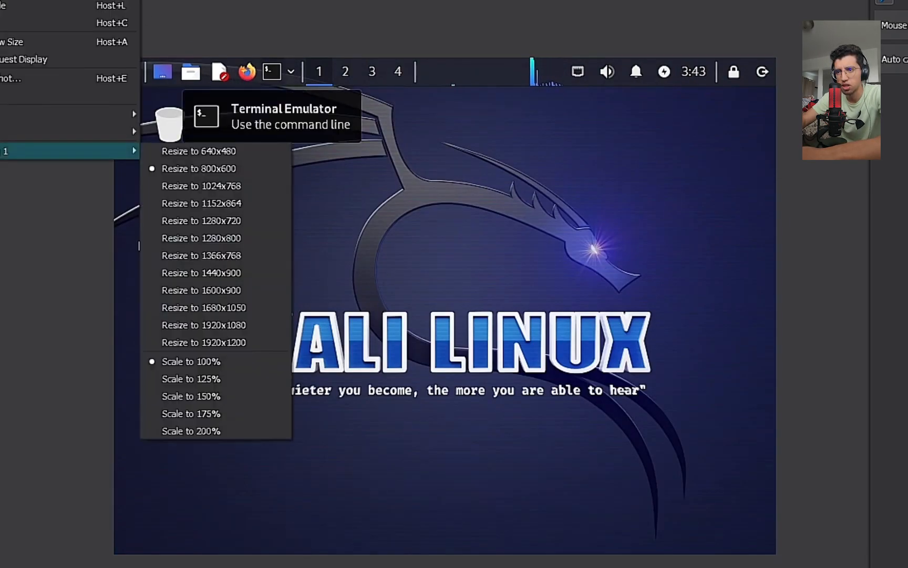
click(197, 308)
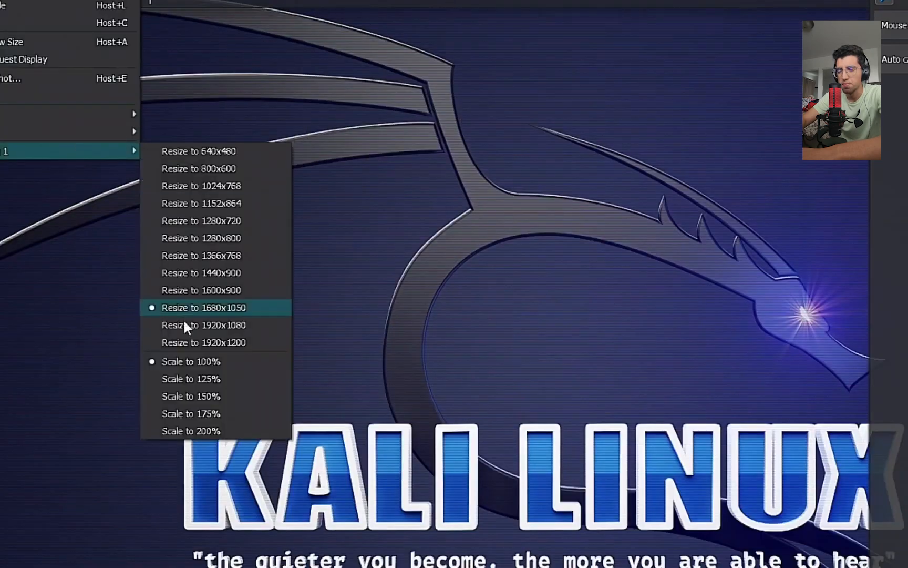
click(194, 273)
right_click(472, 192)
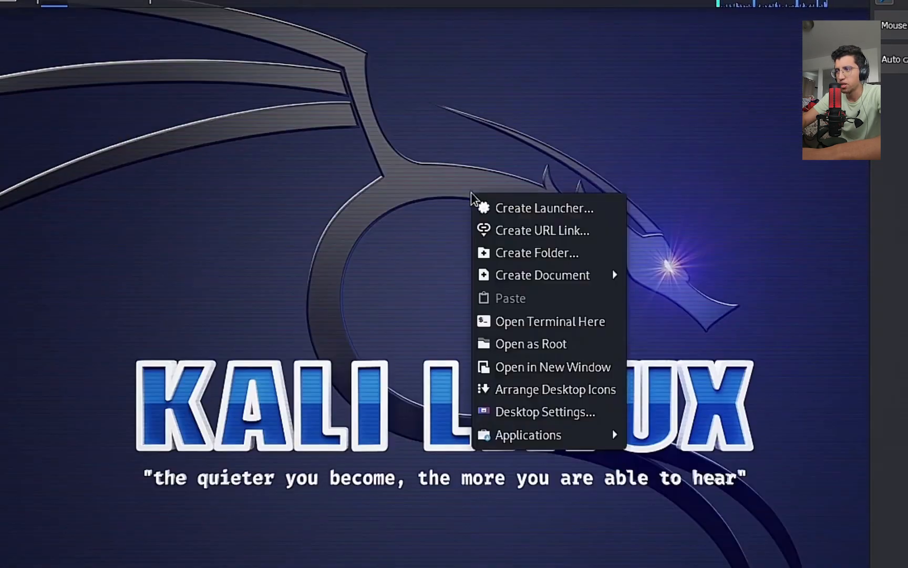
click(246, 173)
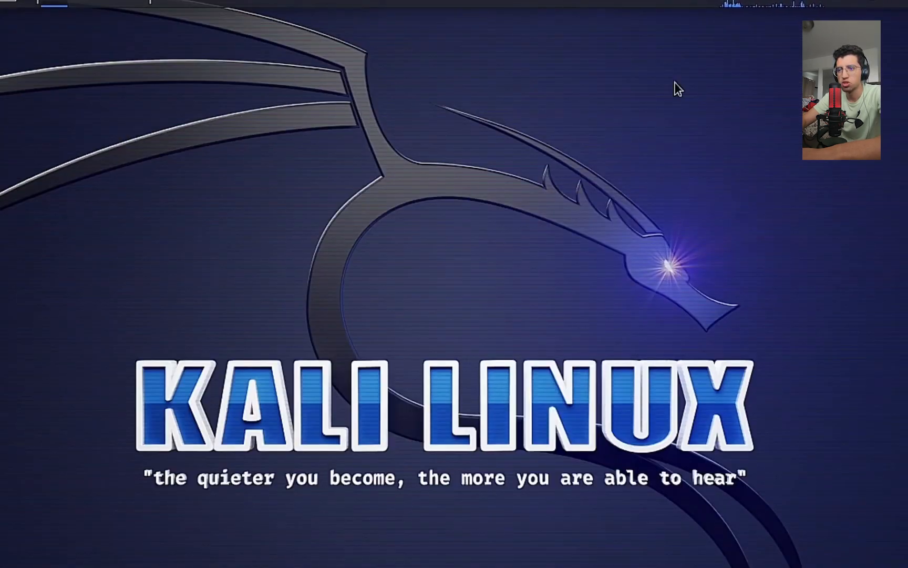
- Open the Kali desktop settings and set the wallpaper to the blue image with the white dragon logo
right_click(485, 76)
mouse_move(540, 314)
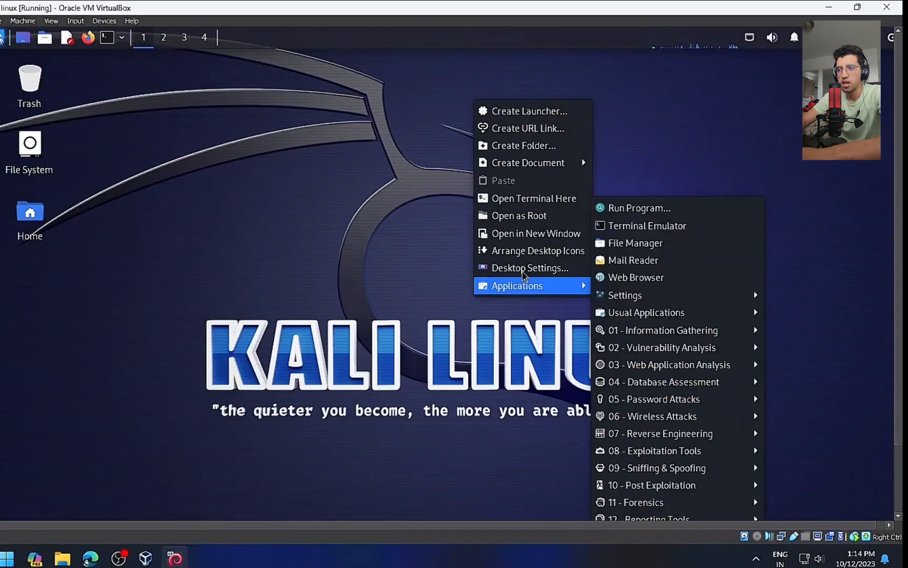
click(524, 269)
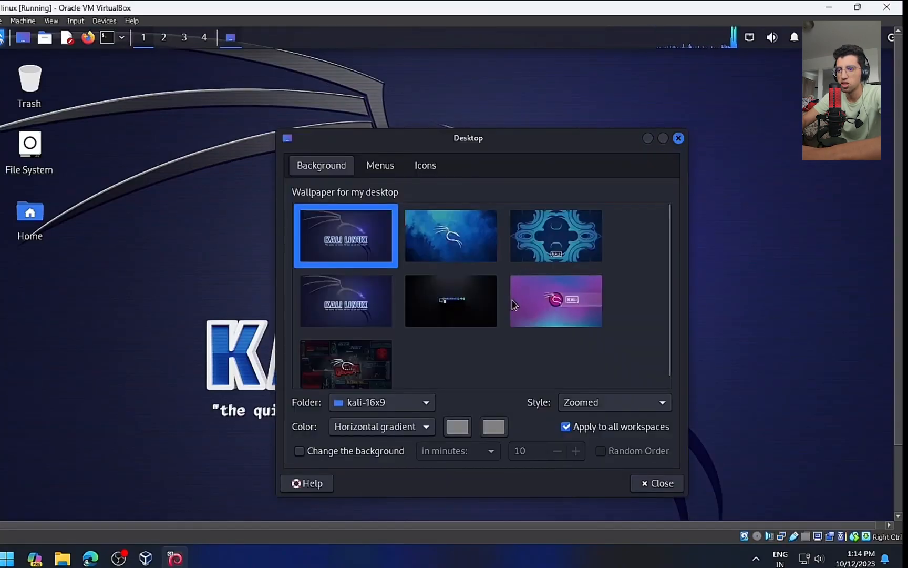
click(455, 251)
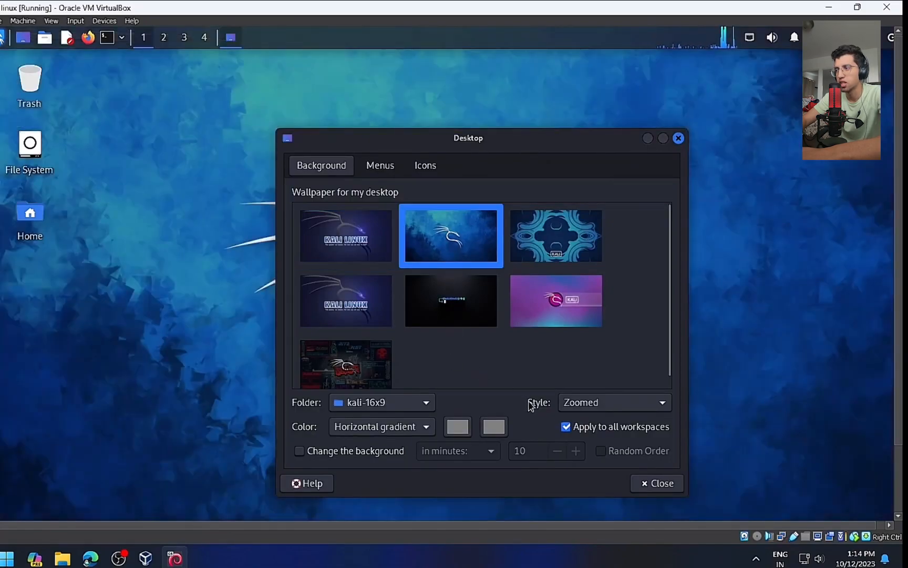
scroll(463, 231, down, 1)
scroll(545, 364, up, 1)
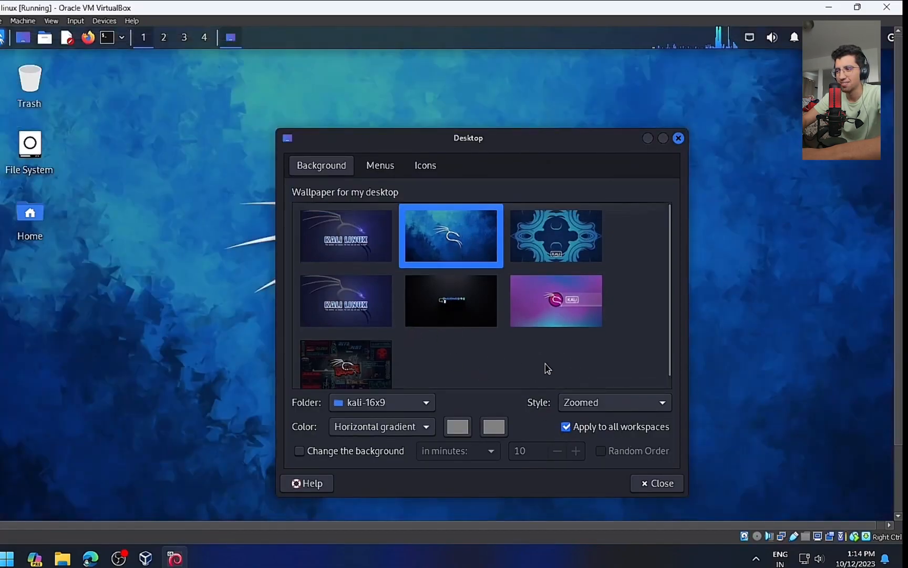